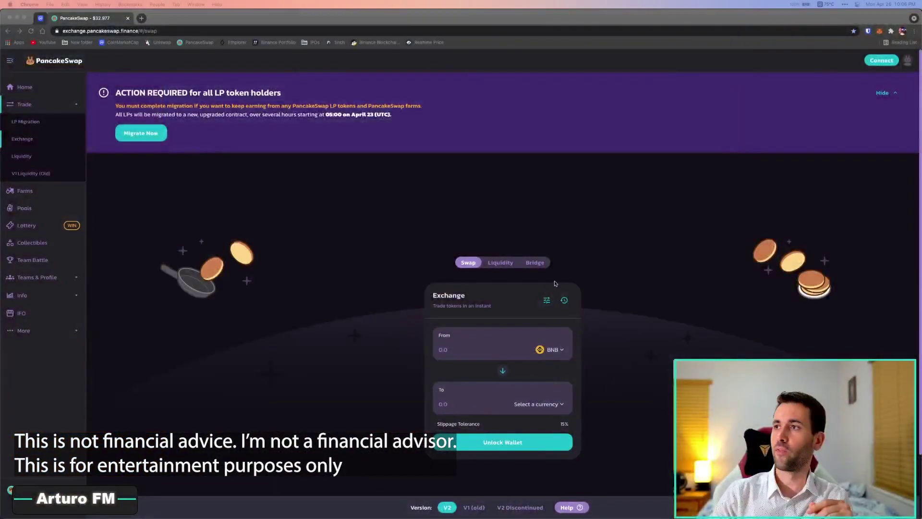
Copy Account 2's wallet address in MetaMask and view the network list without switching networks
click(879, 31)
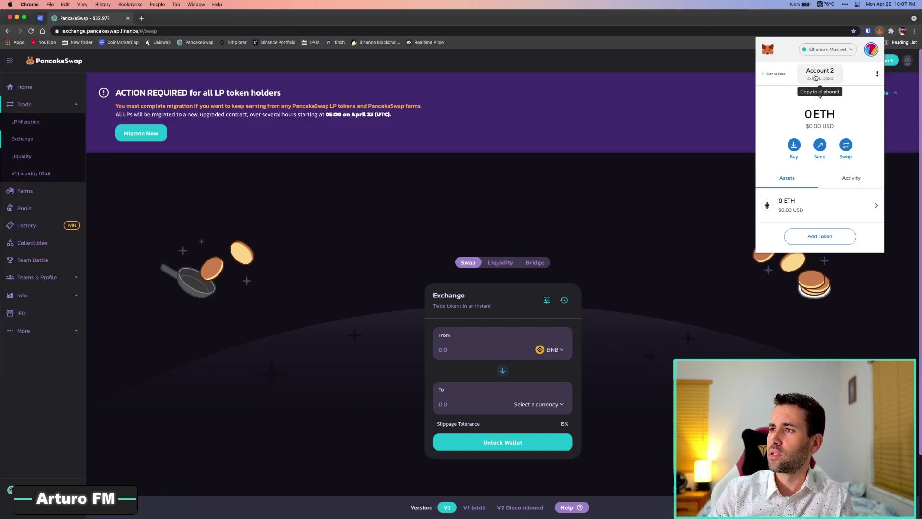
click(836, 74)
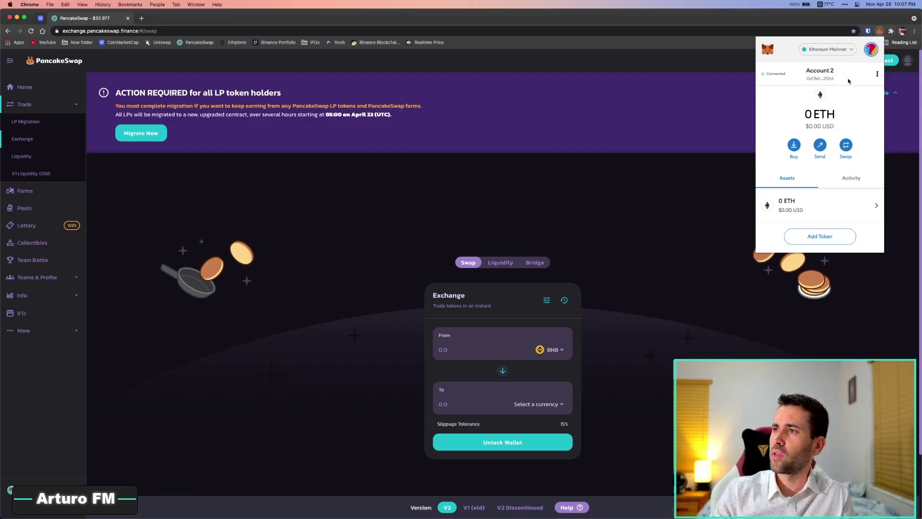
click(829, 51)
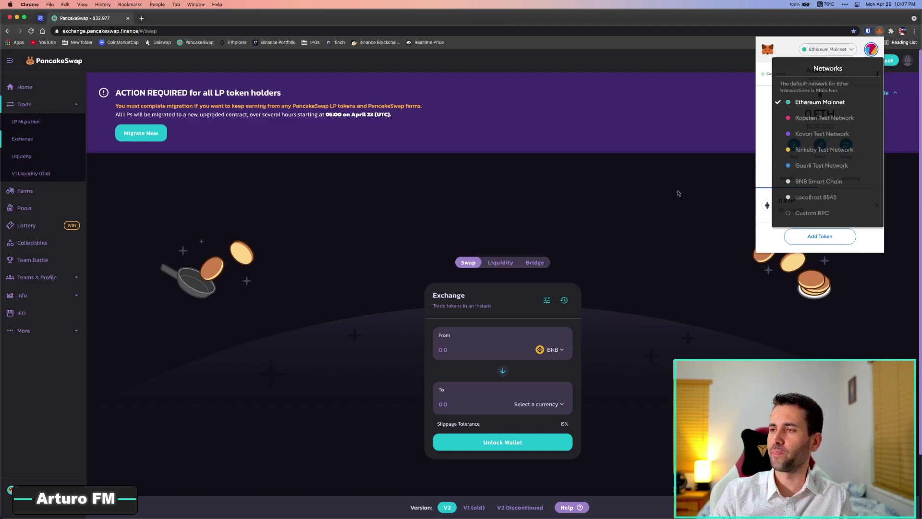
click(333, 105)
Google 'add bnb to metamask' in a new tab and open the Binance Chain Docs MetaMask guide
click(141, 18)
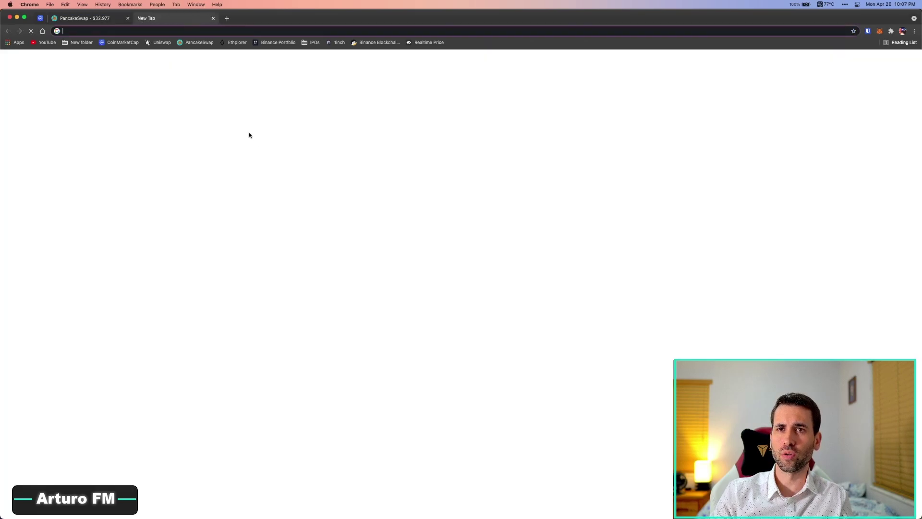
text(google.com)
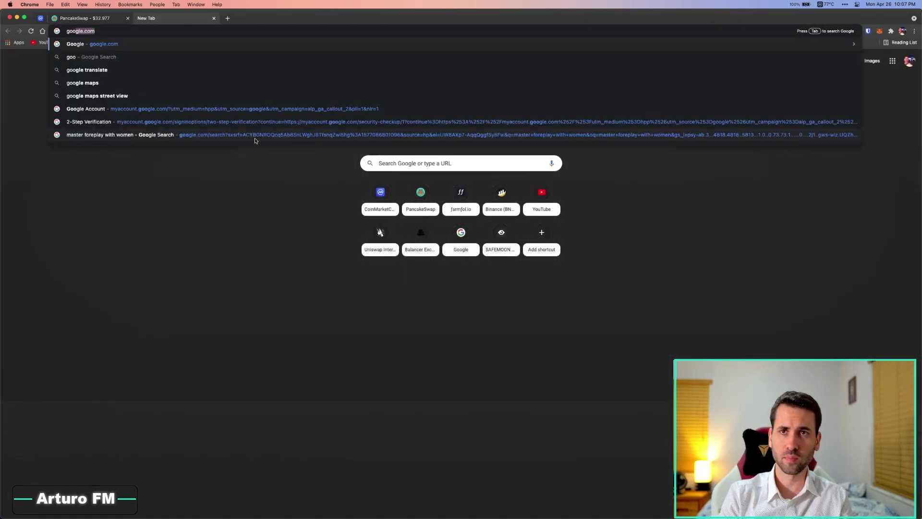
key(Return)
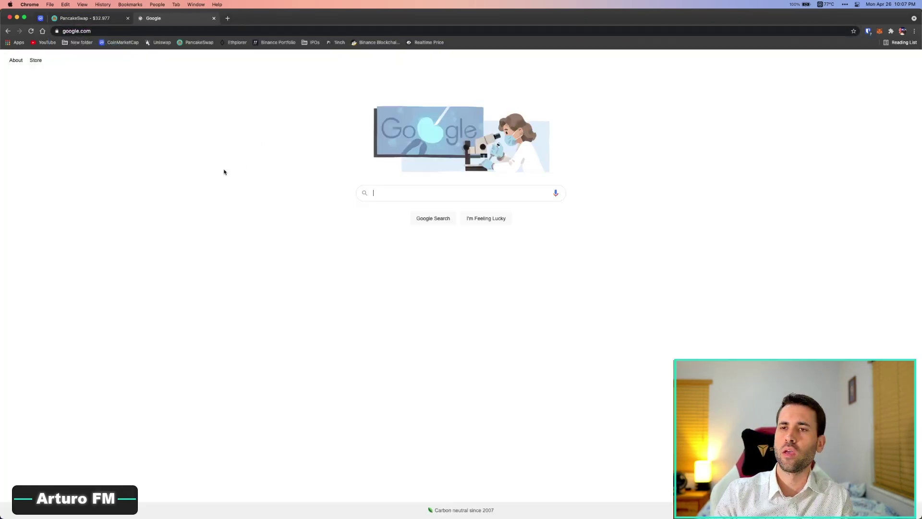
click(416, 195)
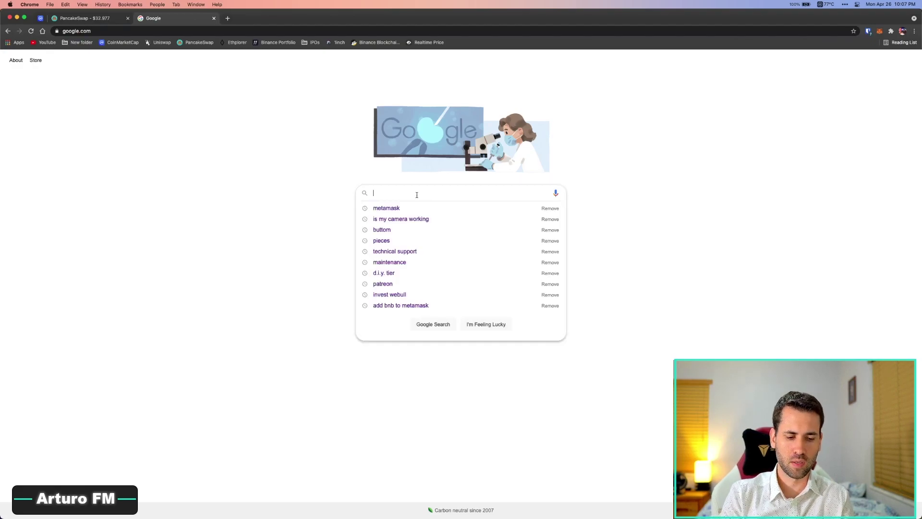
text(add bnb)
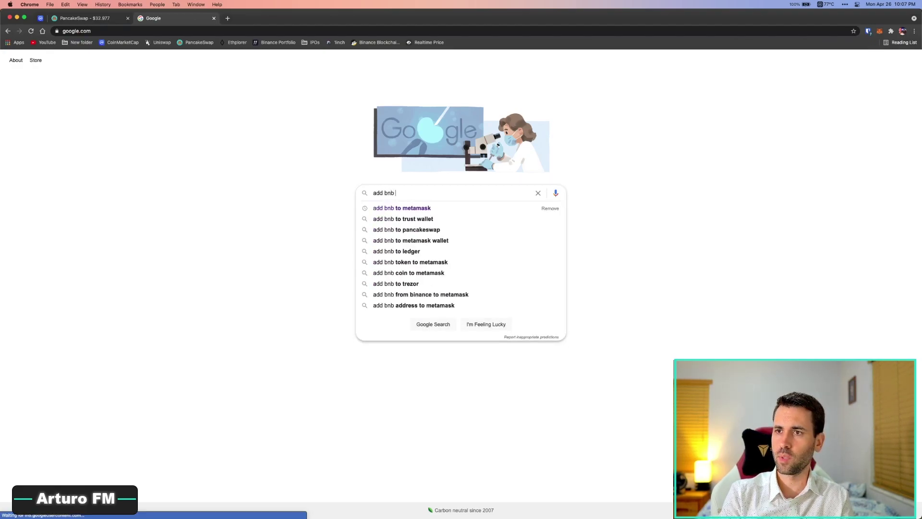
key(Down)
key(Return)
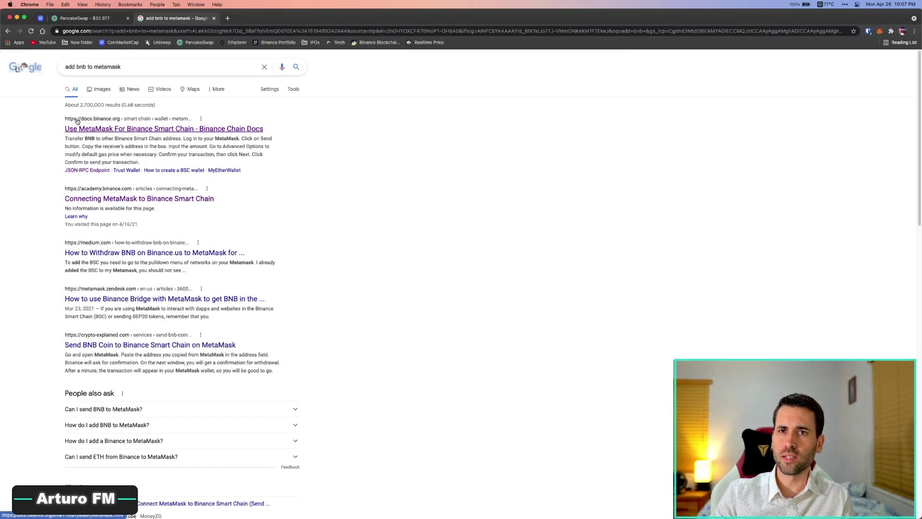
click(122, 130)
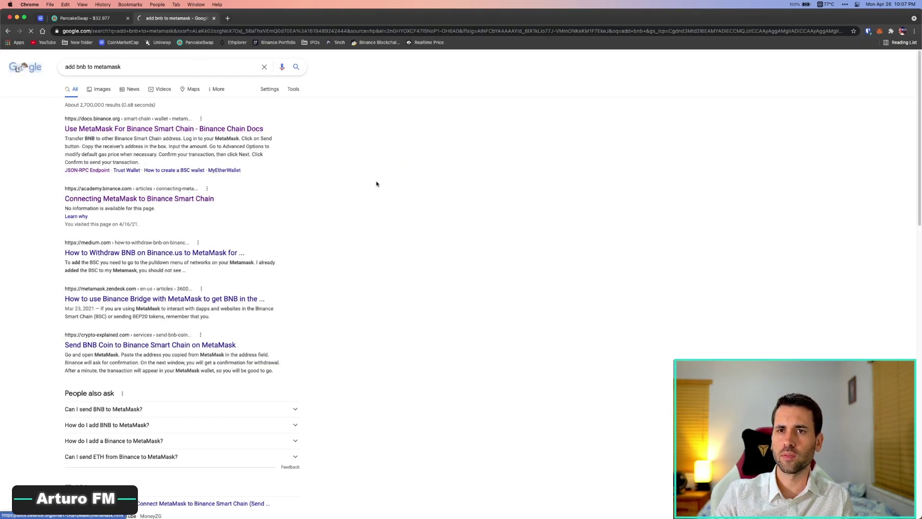
Scroll to the Mainnet settings (ChainID 0x38, symbol BNB, bscscan.com) and select 'Mainnet'
scroll(377, 184, down, 5)
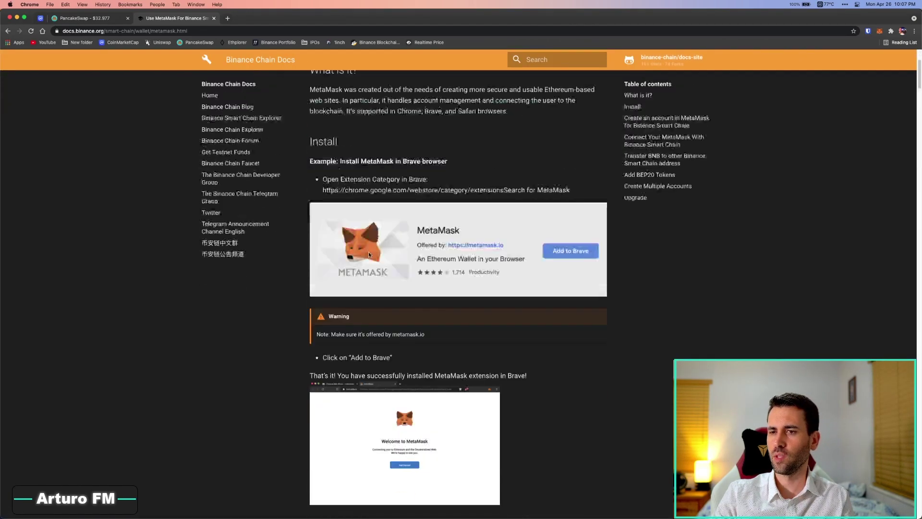
scroll(369, 254, down, 15)
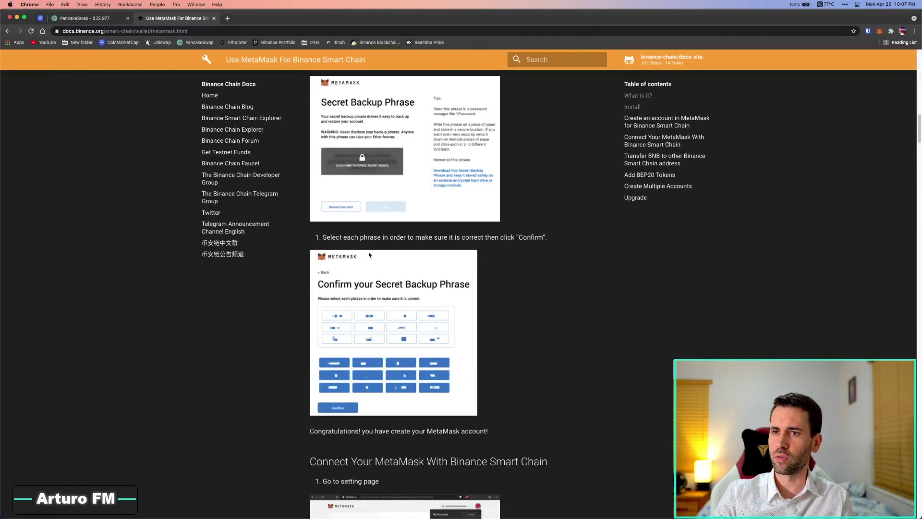
scroll(369, 254, down, 5)
scroll(368, 254, up, 7)
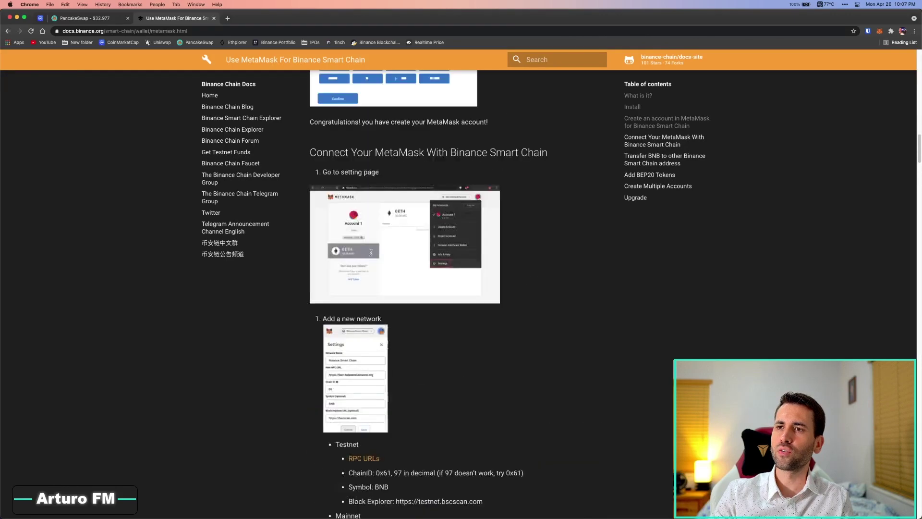
scroll(370, 253, down, 9)
scroll(371, 253, up, 4)
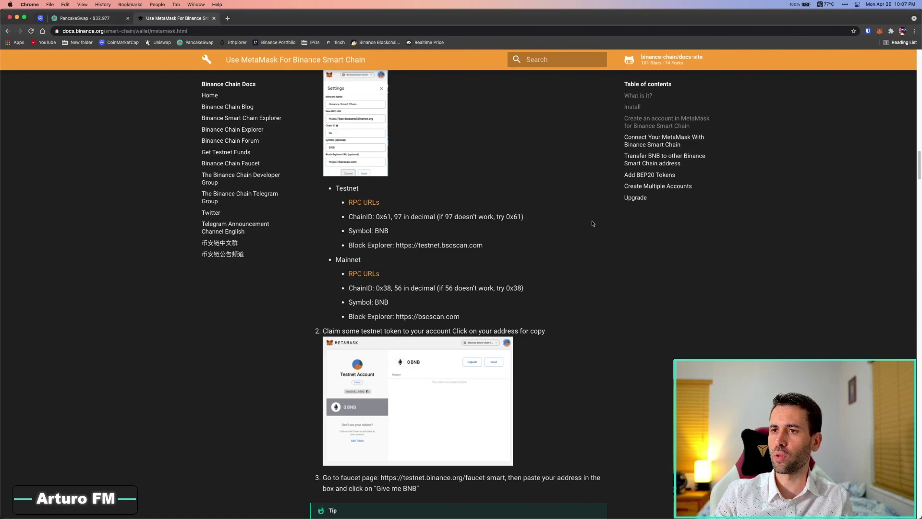
scroll(593, 224, up, 10)
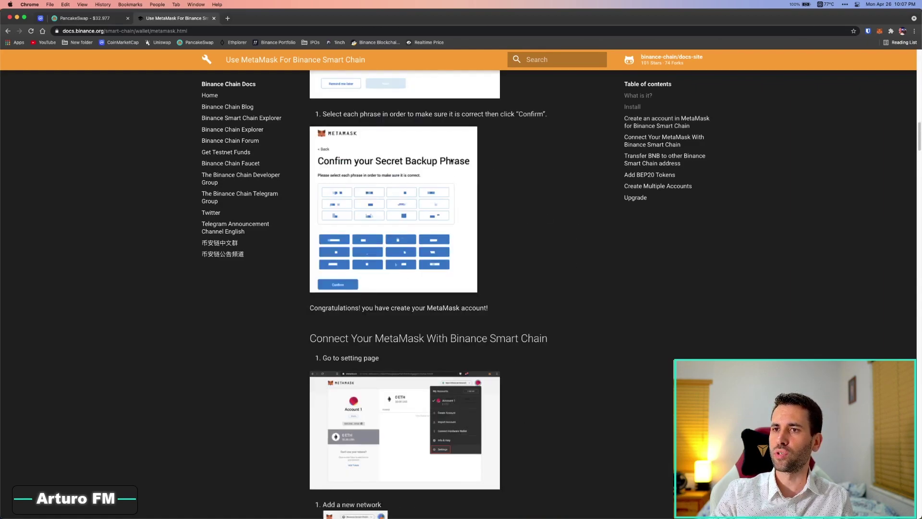
scroll(654, 320, down, 9)
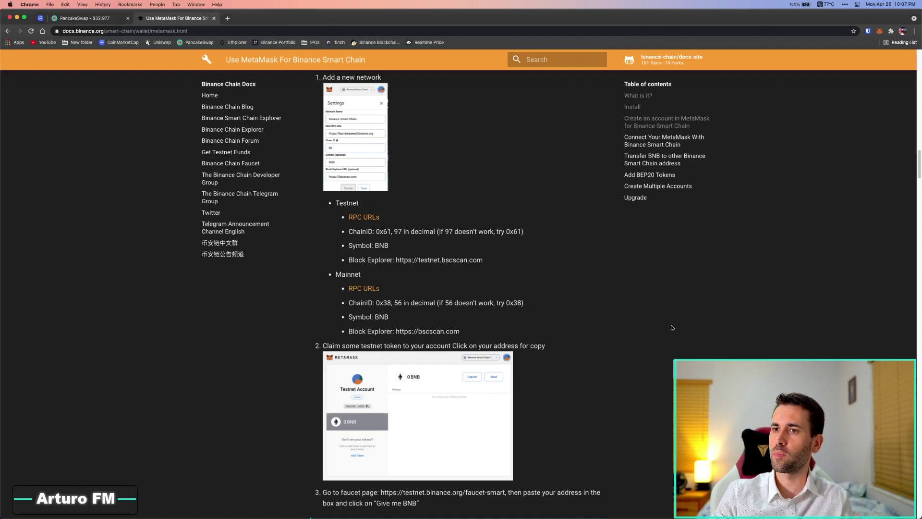
scroll(671, 327, down, 1)
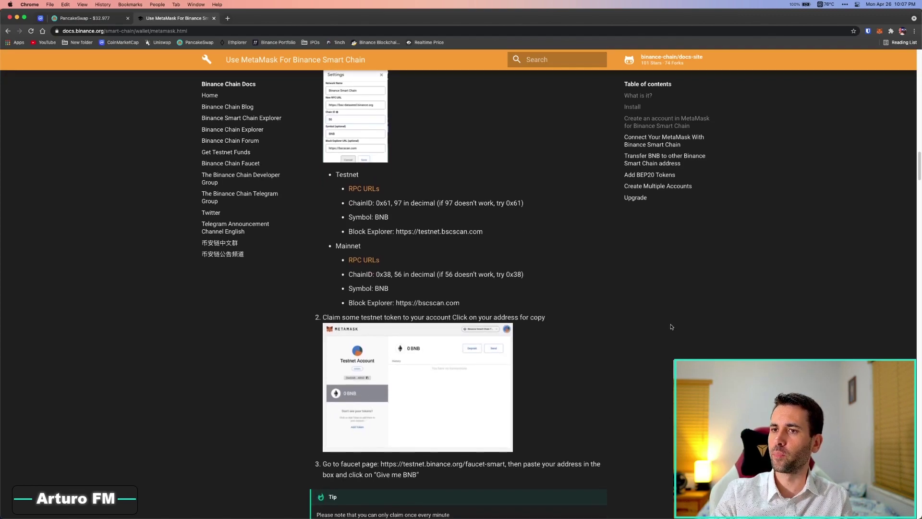
scroll(671, 327, down, 1)
scroll(421, 225, down, 1)
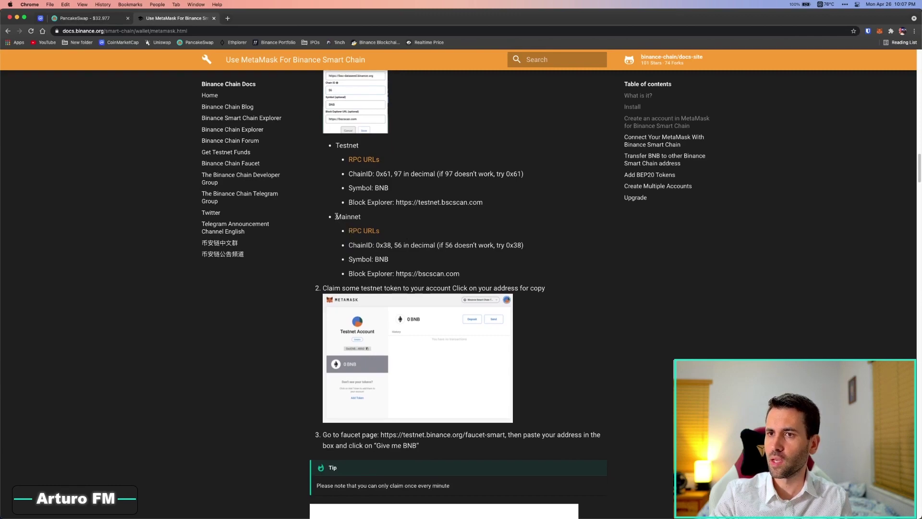
drag(335, 218, 362, 218)
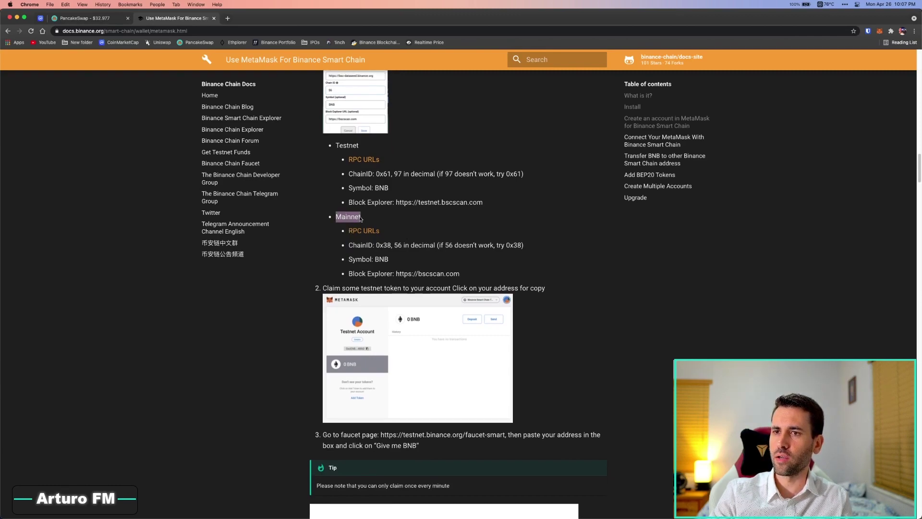
right_click(335, 221)
Open the Mainnet RPC URLs link in a separate tab and view the JSON-RPC Endpoint page
click(355, 242)
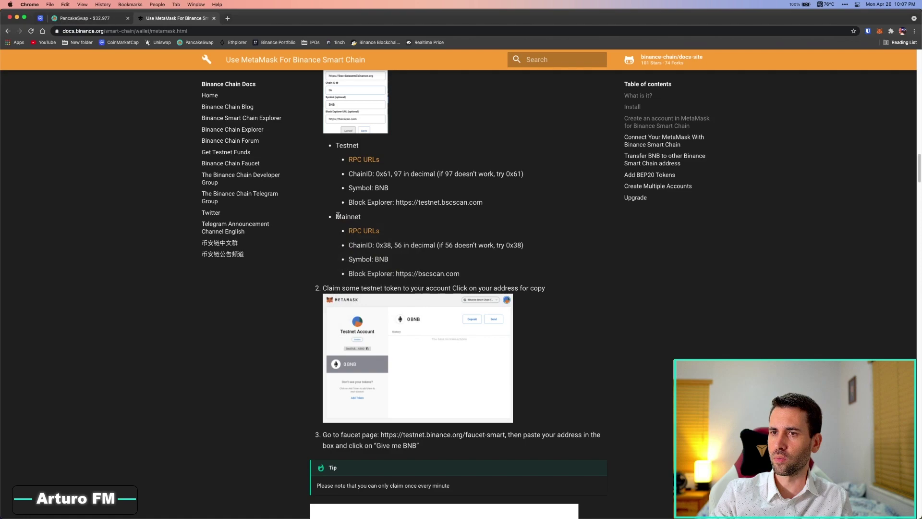
drag(335, 217, 360, 216)
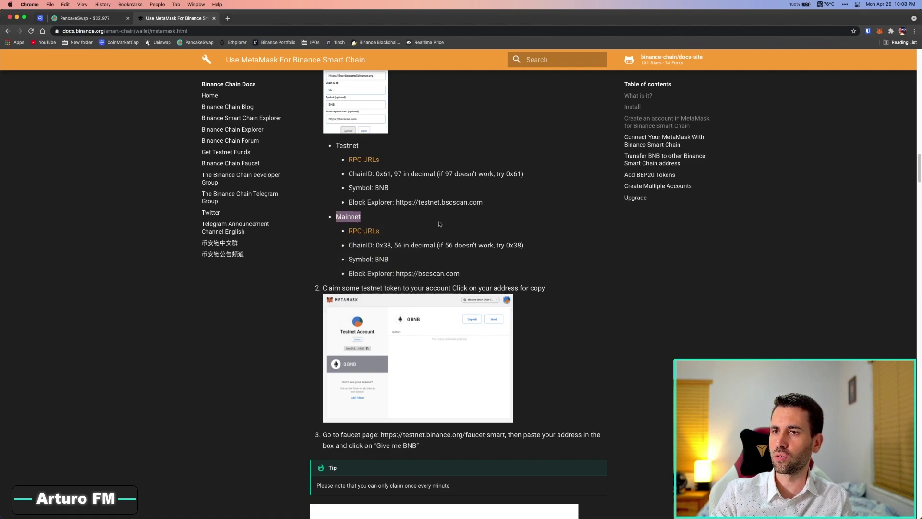
click(382, 231)
right_click(365, 232)
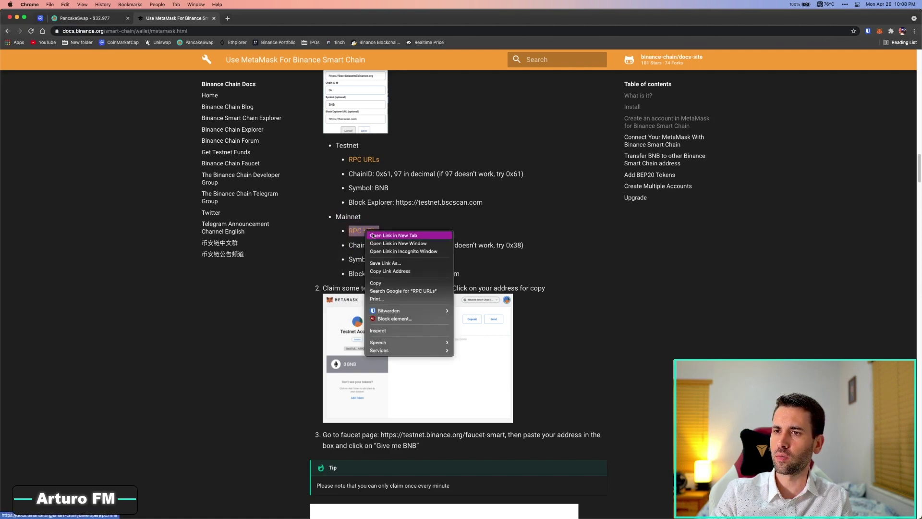
click(386, 235)
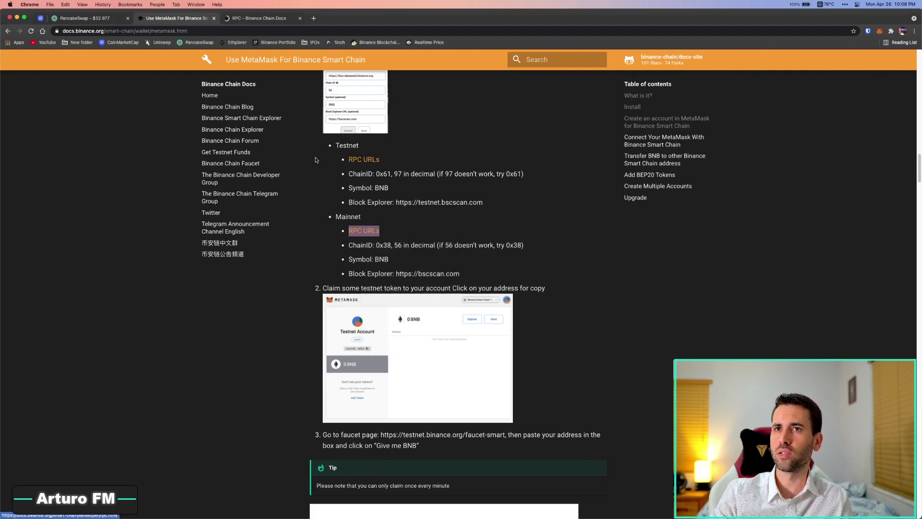
click(257, 20)
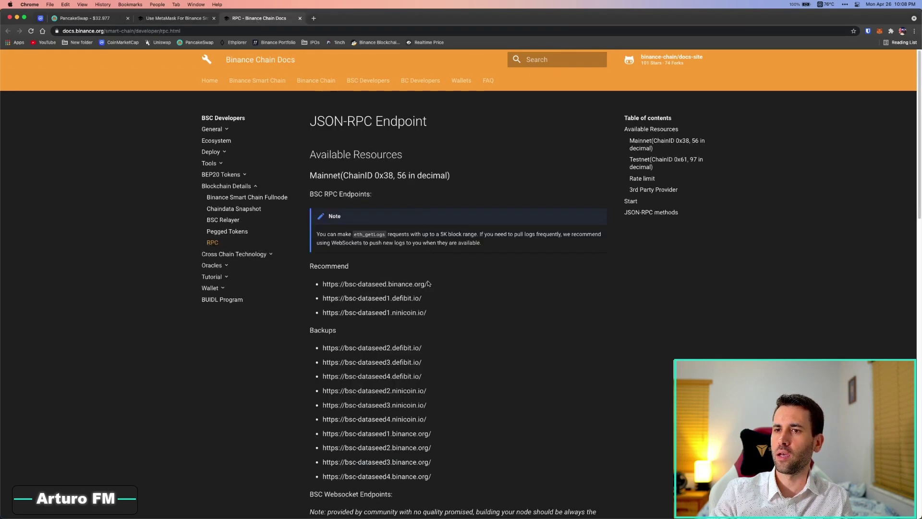
scroll(406, 302, down, 1)
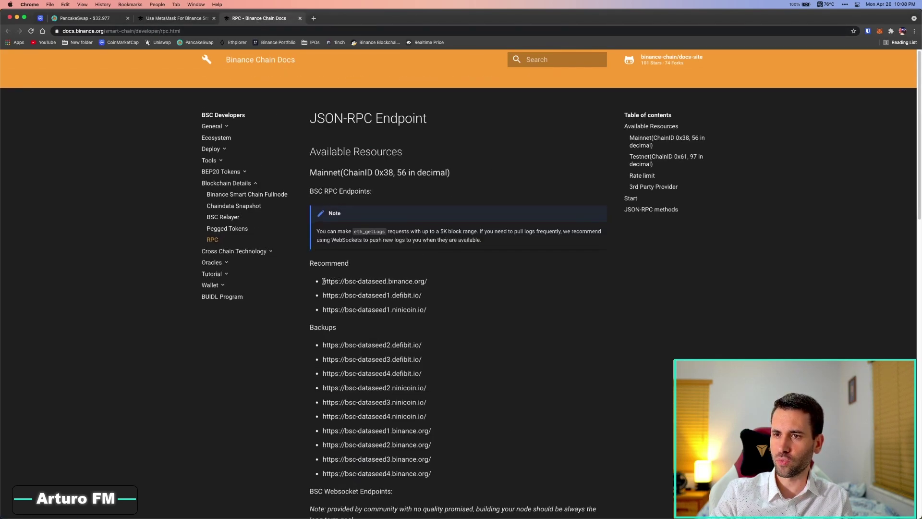
drag(323, 281, 431, 282)
right_click(415, 282)
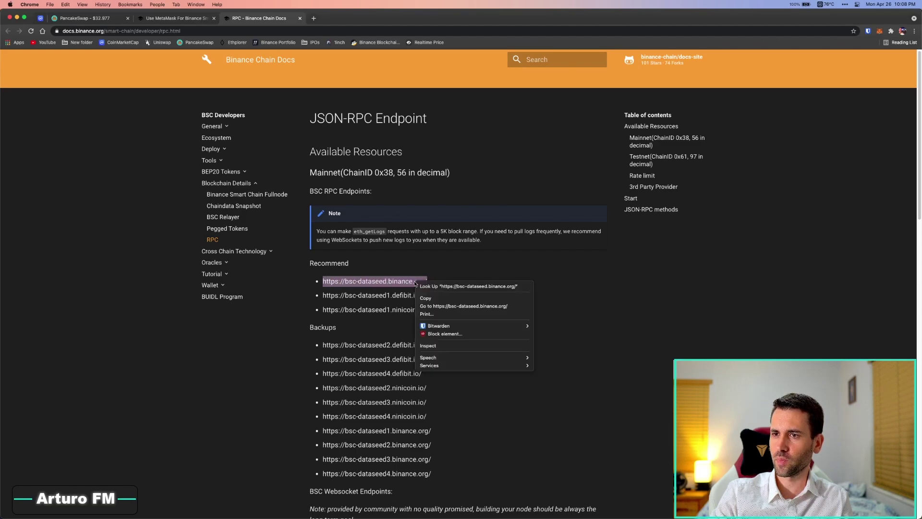
click(430, 298)
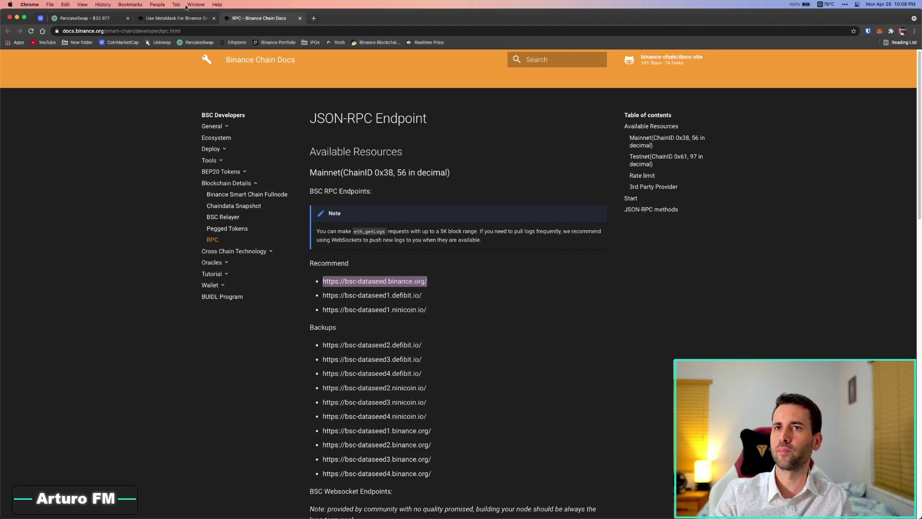
click(169, 18)
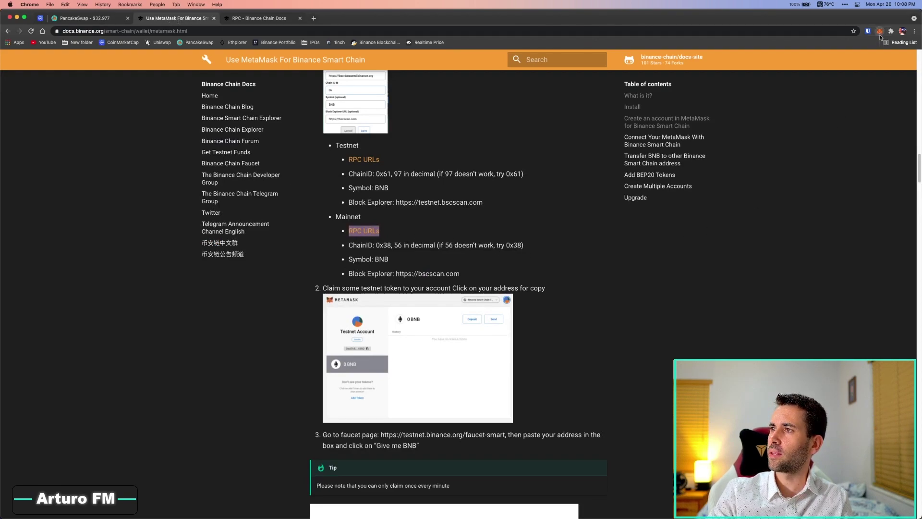
click(879, 34)
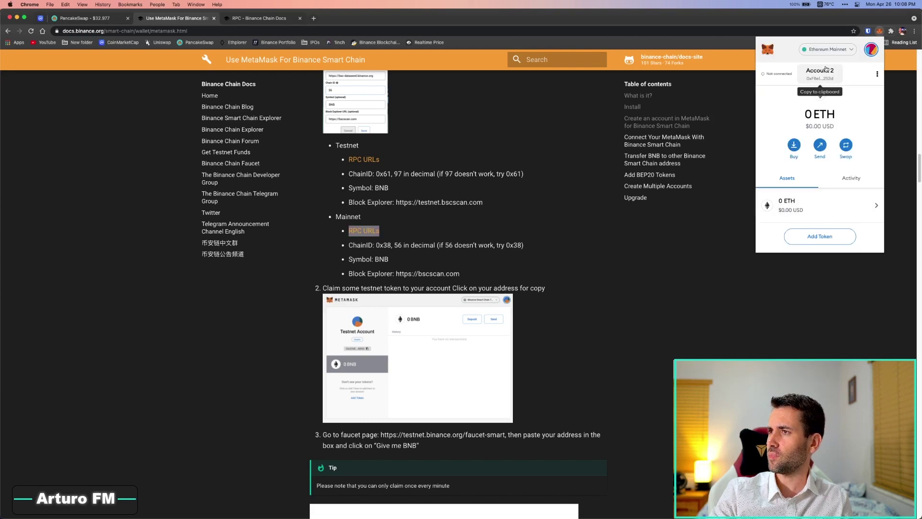
Start a custom RPC network in MetaMask and name it BNB Smart Chain
click(846, 50)
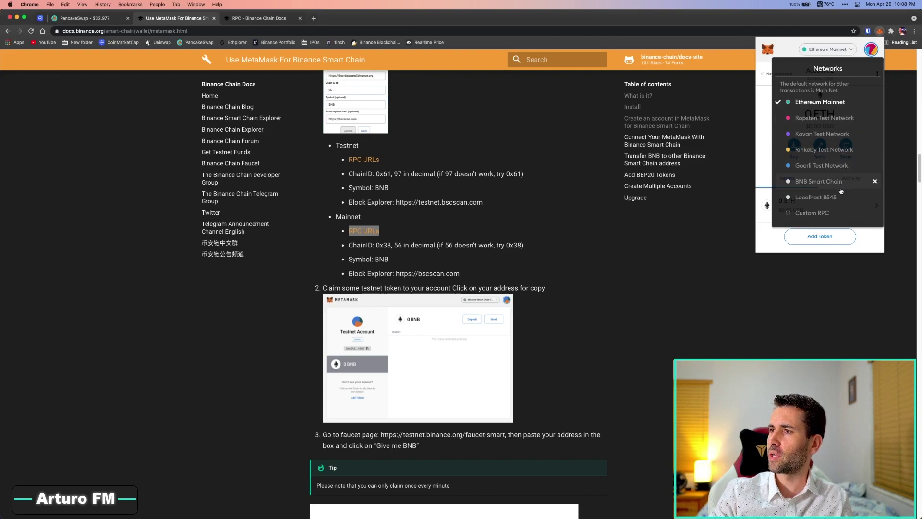
click(806, 213)
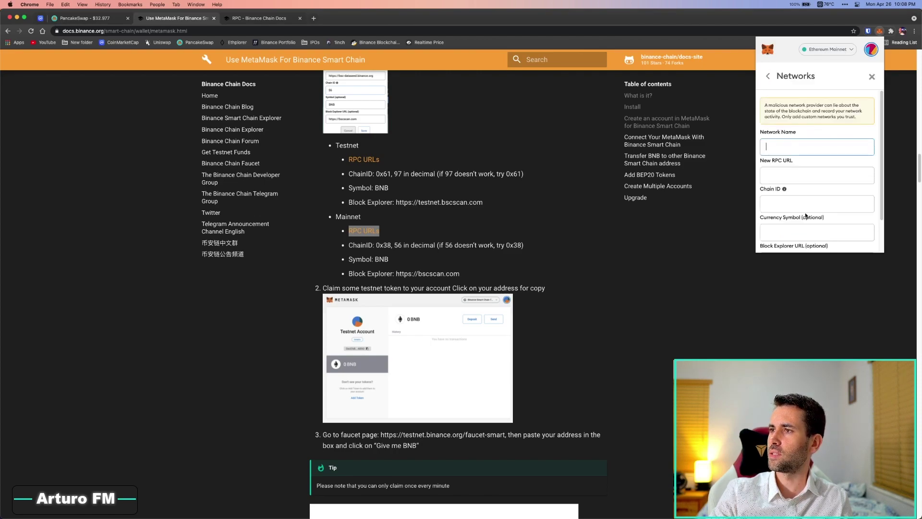
click(783, 147)
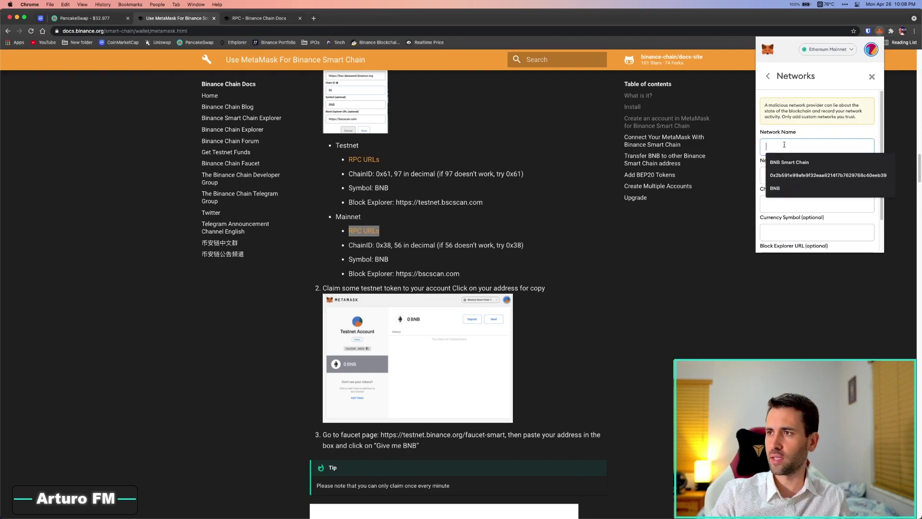
key(Down)
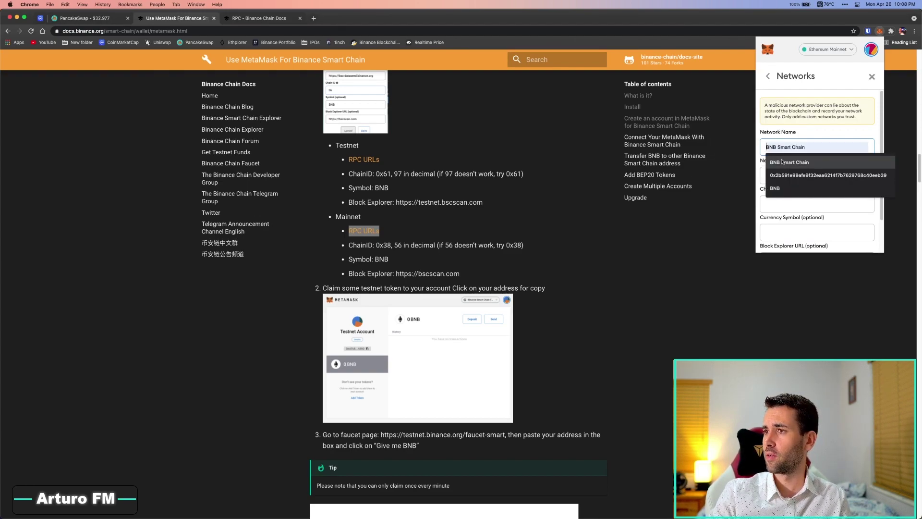
key(Return)
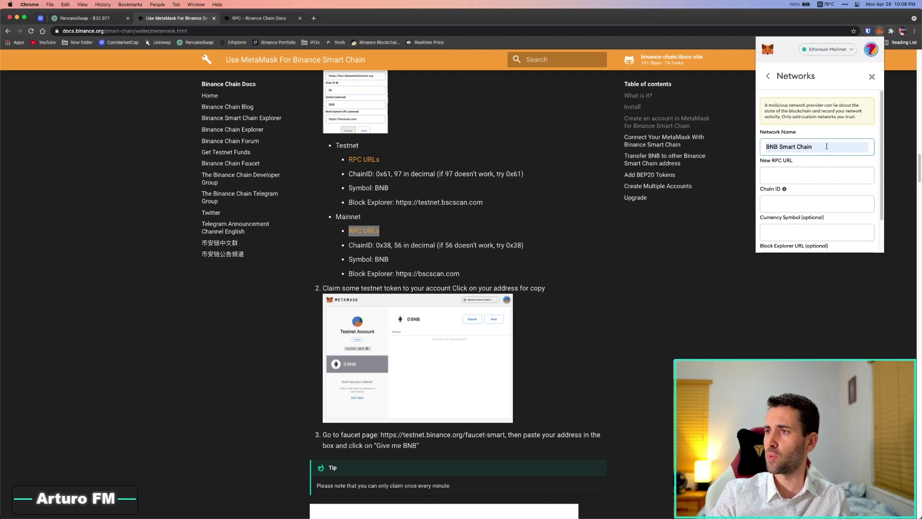
drag(827, 147, 739, 148)
text(ewfwefwefwe)
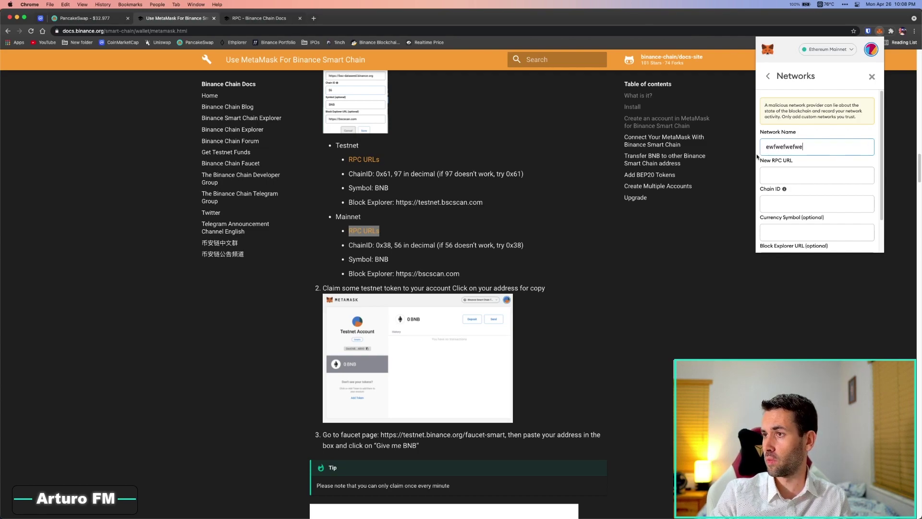
drag(824, 145, 773, 151)
key(BackSpace)
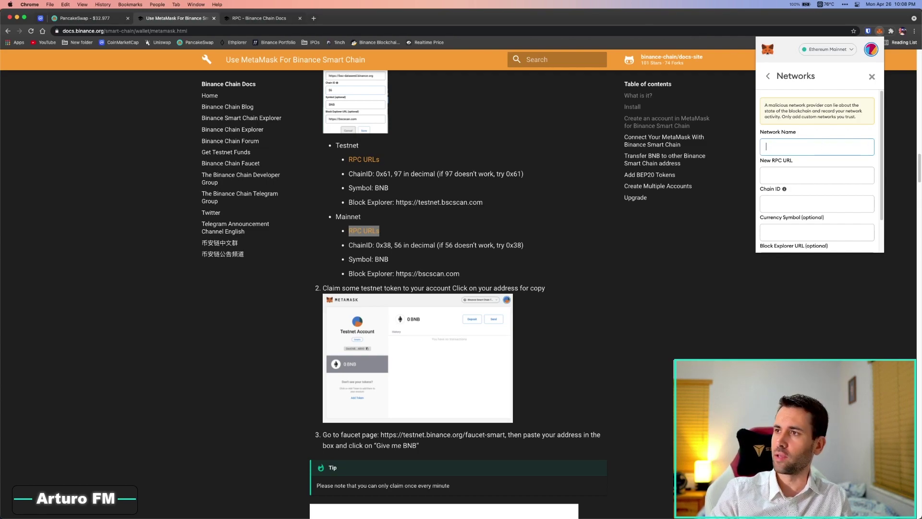
click(806, 150)
click(803, 158)
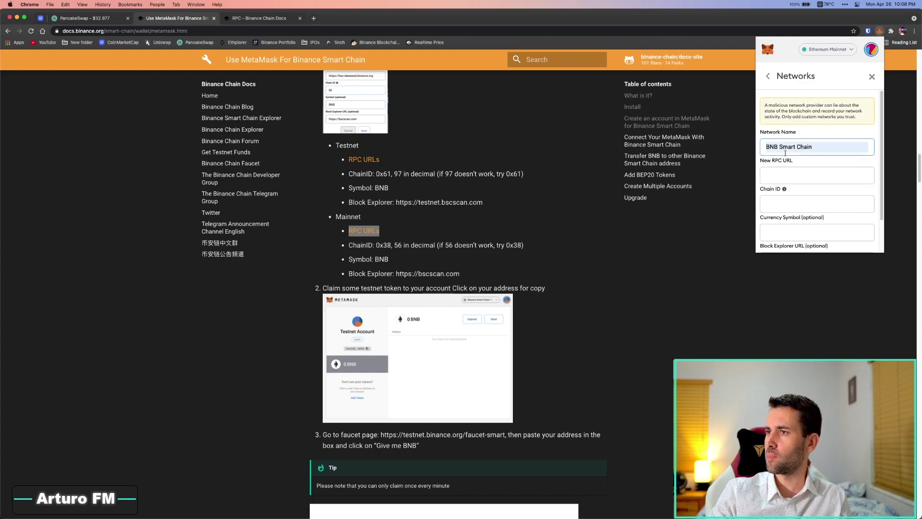
Paste the copied mainnet RPC URL and enter Chain ID 56
click(801, 181)
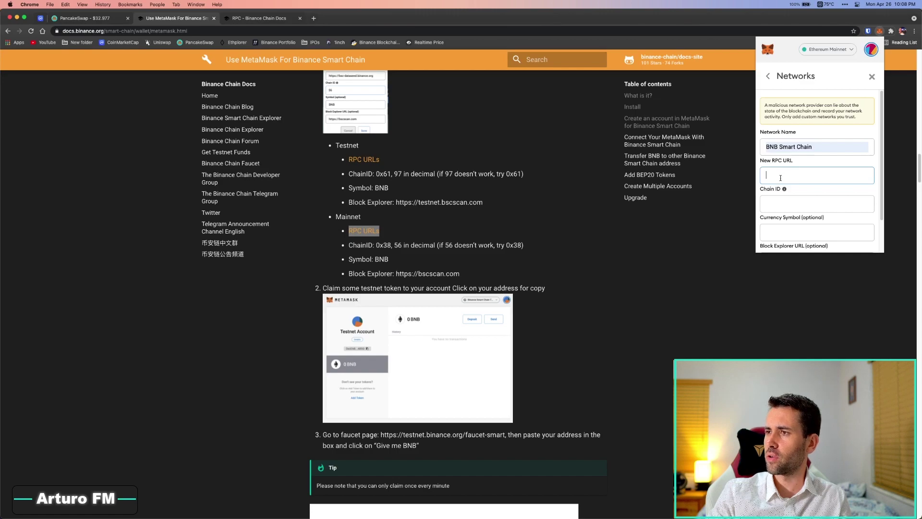
right_click(781, 177)
click(791, 228)
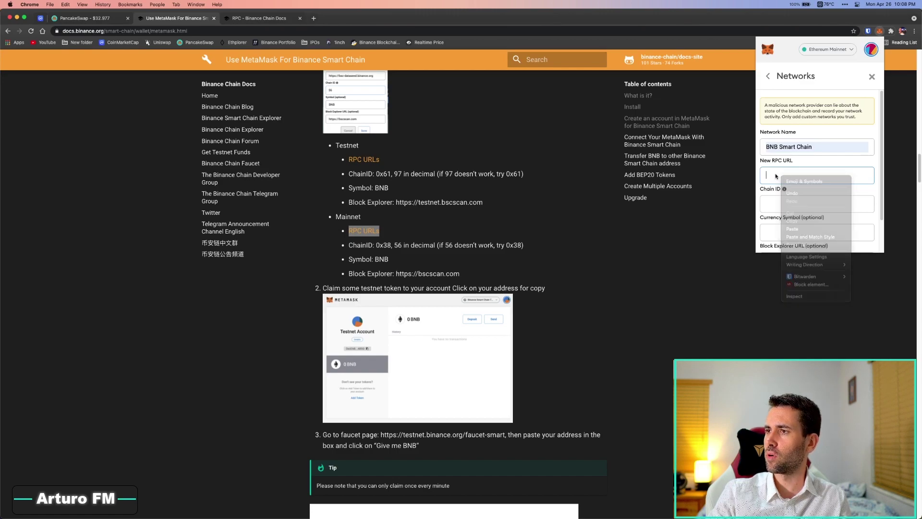
click(783, 191)
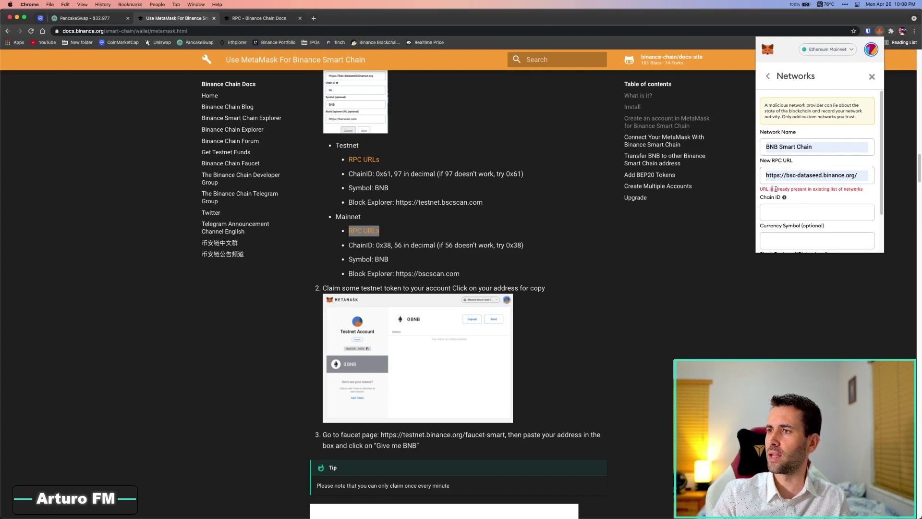
scroll(844, 193, down, 2)
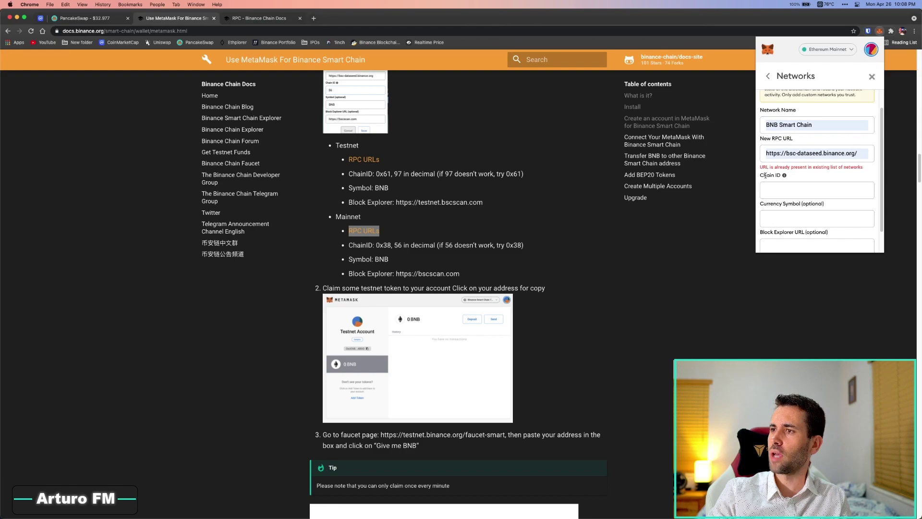
click(786, 190)
text(56)
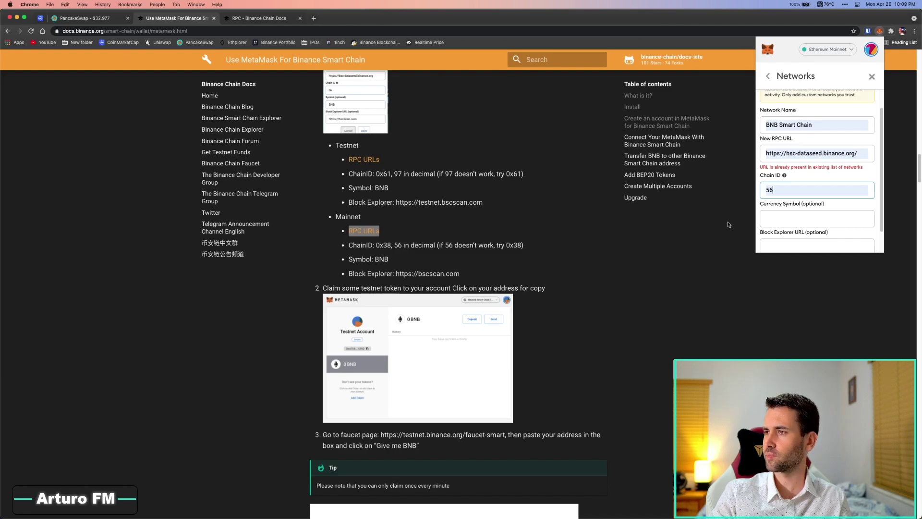
scroll(797, 211, down, 1)
click(781, 203)
text(BNB)
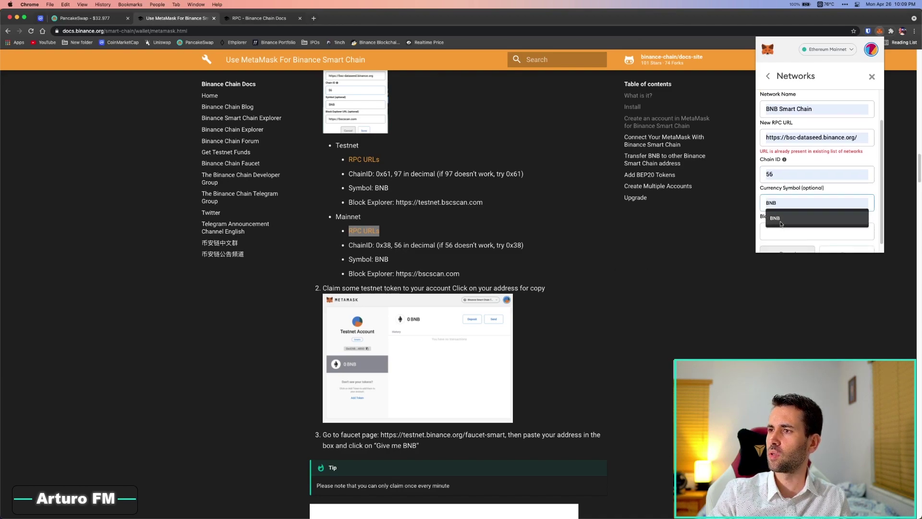
click(782, 219)
scroll(814, 211, down, 1)
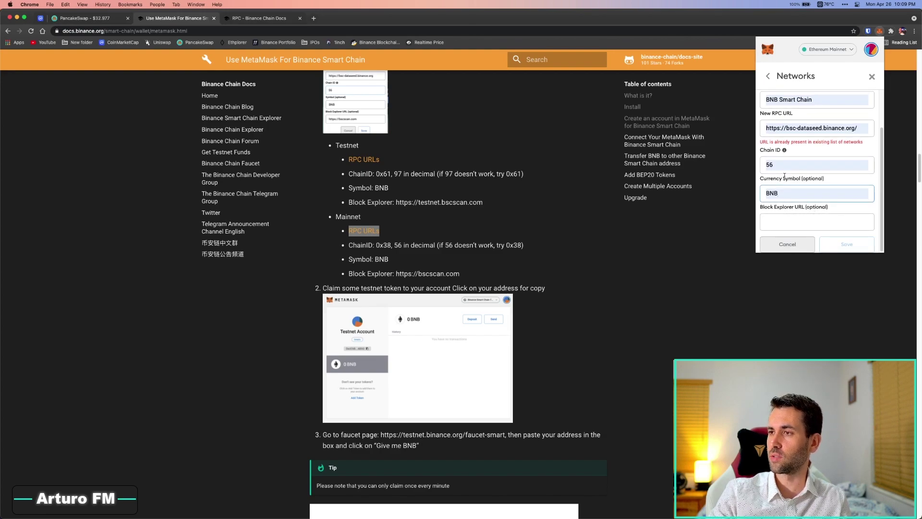
click(783, 219)
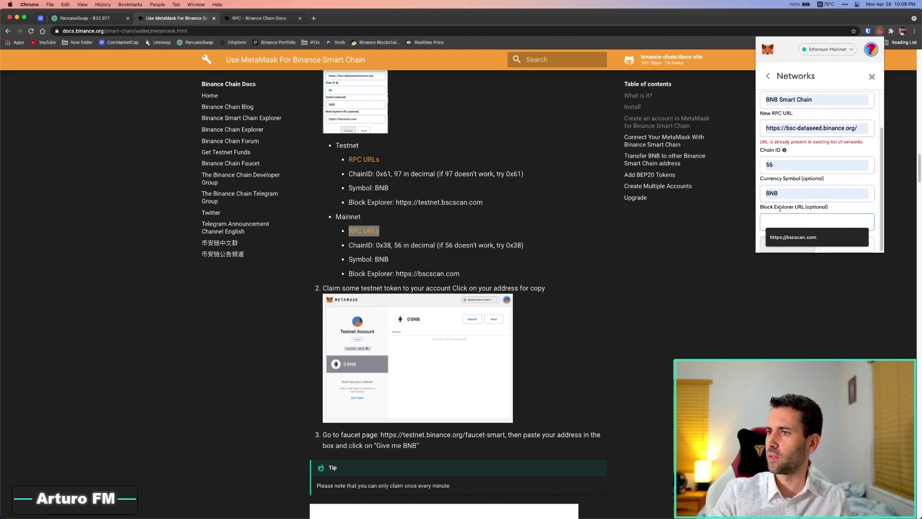
click(801, 236)
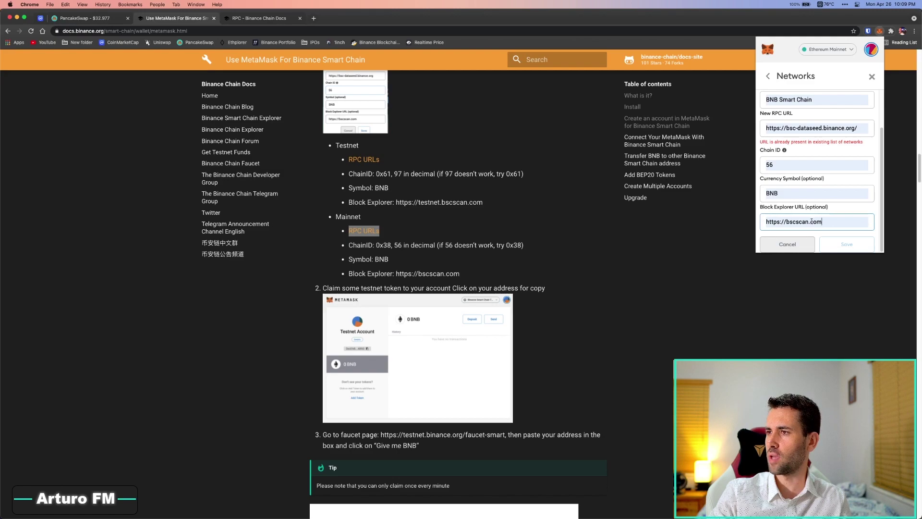
click(802, 244)
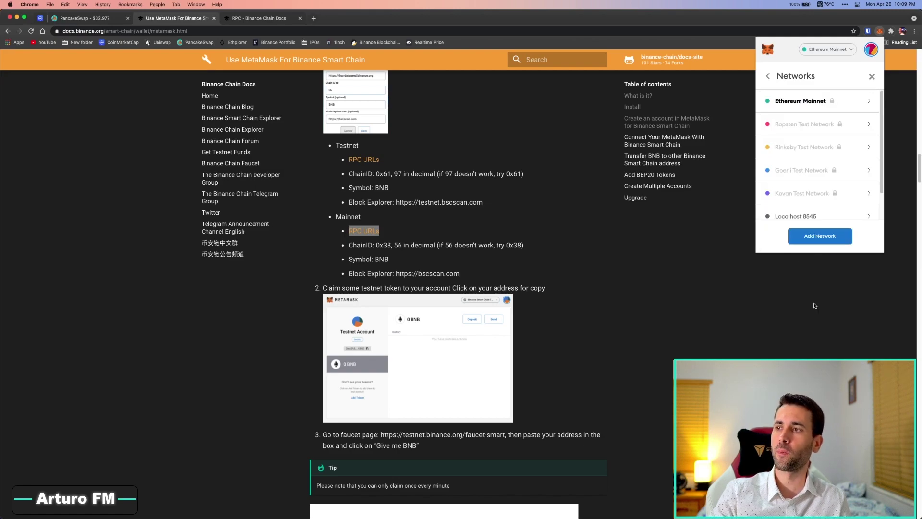
click(814, 305)
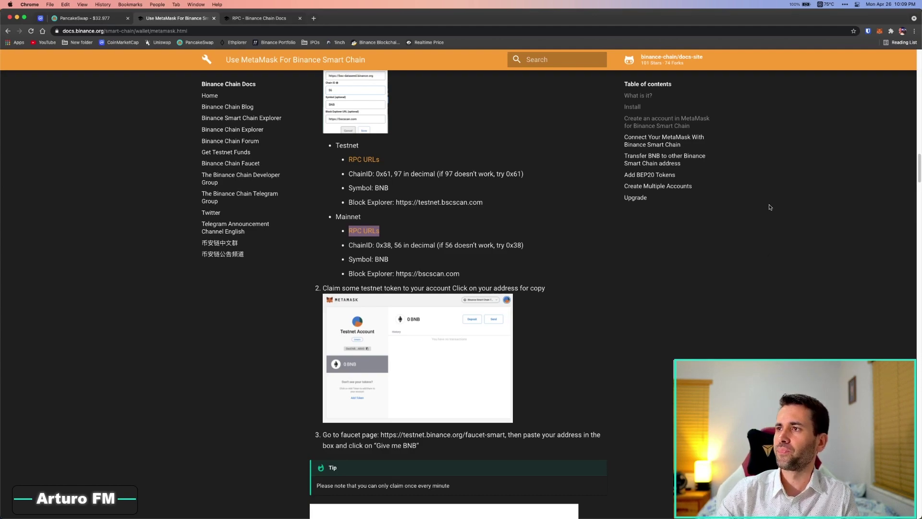
Reopen MetaMask, showing Account 2 with 0 ETH on Ethereum Mainnet
click(879, 30)
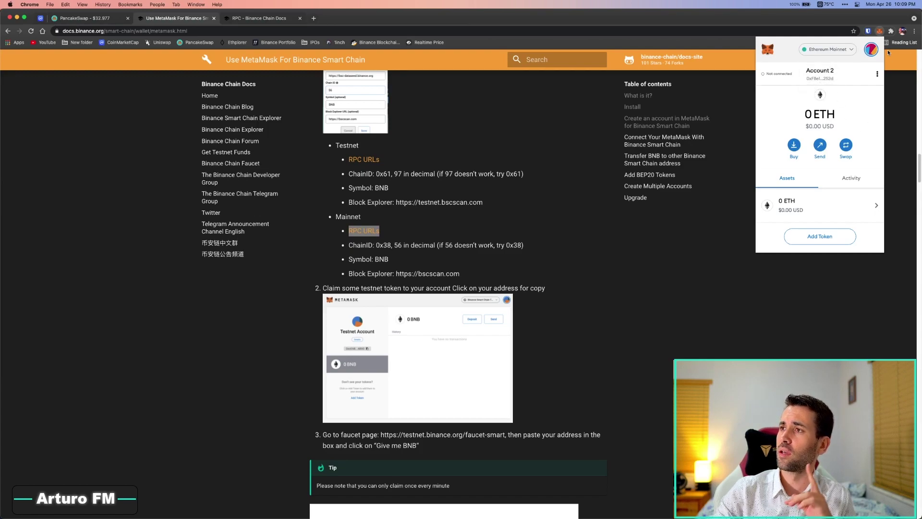
Change MetaMask's network from Ethereum Mainnet to BNB Smart Chain
click(843, 49)
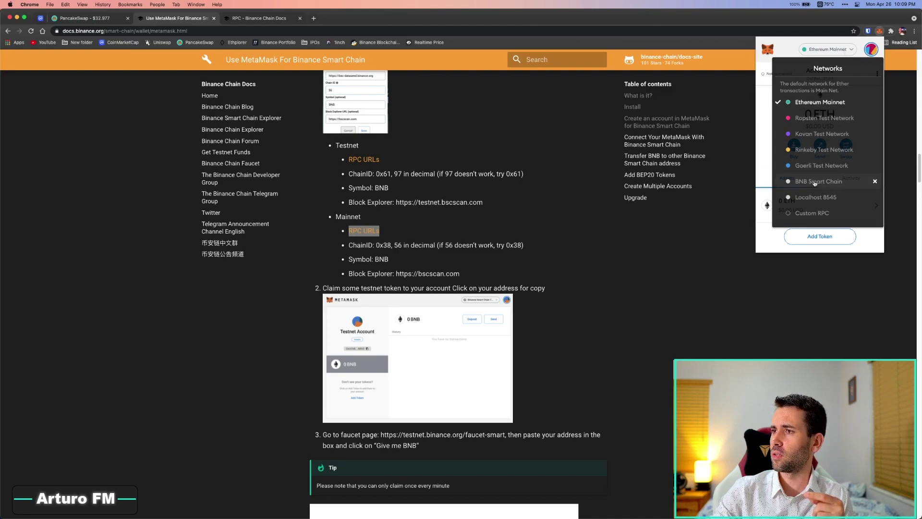
click(830, 183)
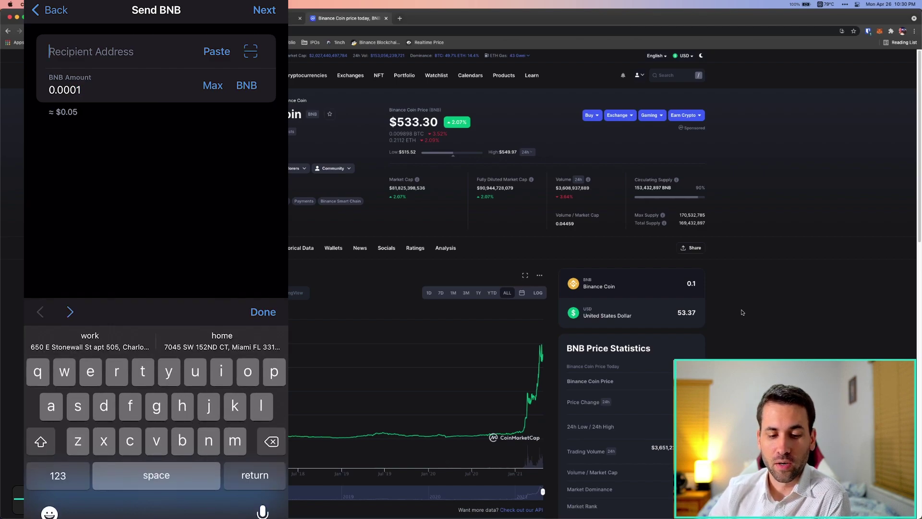
click(879, 31)
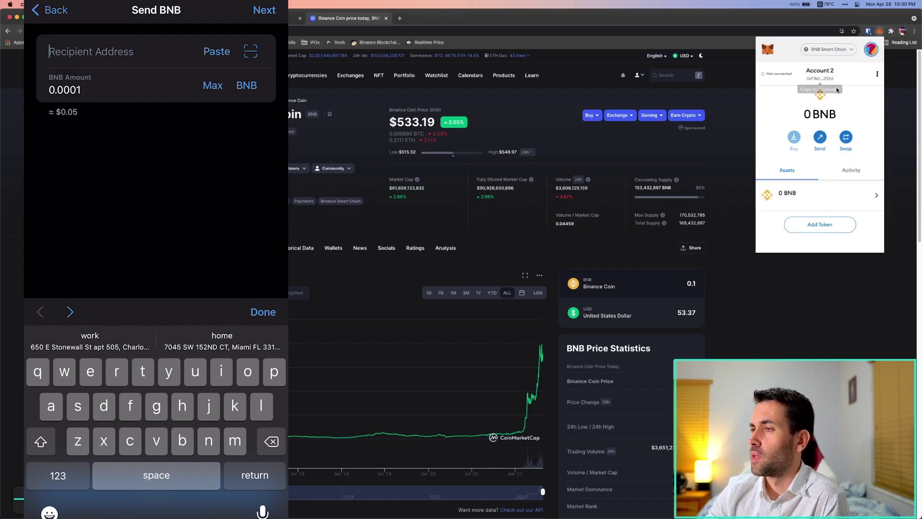
Copy Account 2's address from MetaMask and paste it as the Send BNB recipient on the phone
click(817, 78)
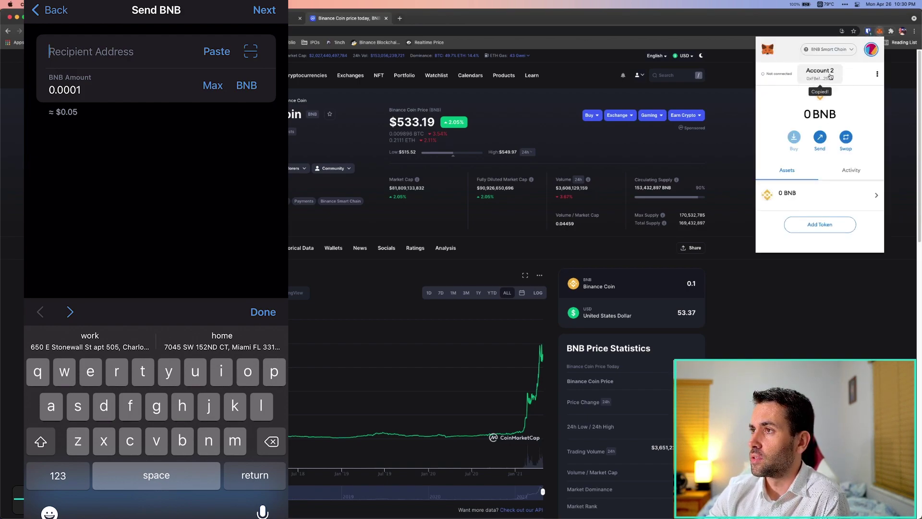
click(835, 50)
click(842, 51)
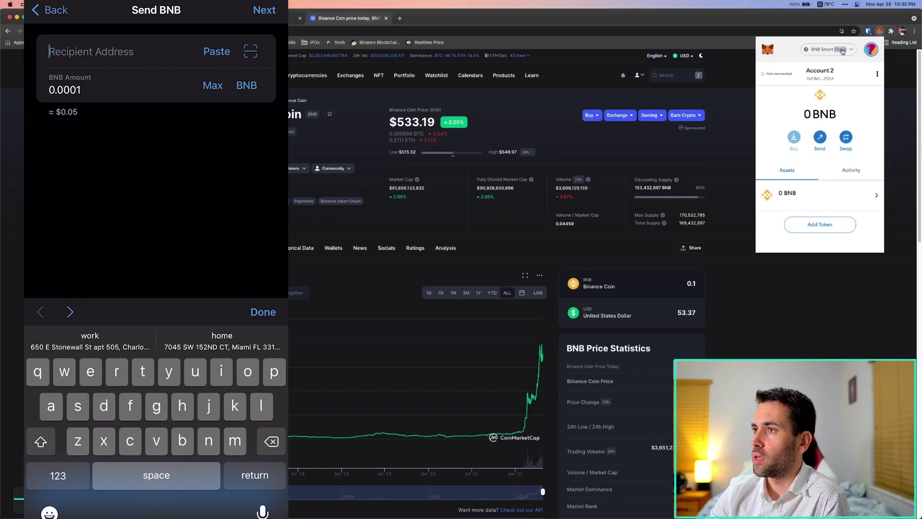
click(830, 82)
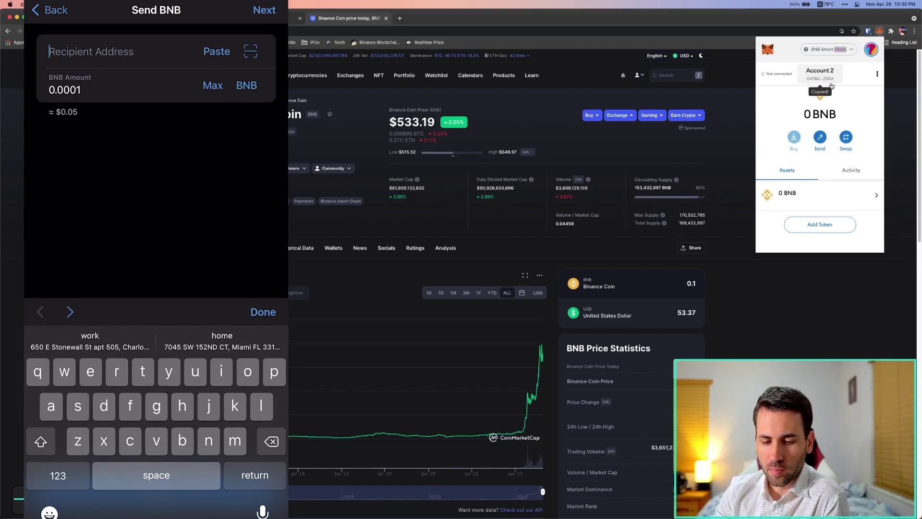
click(216, 52)
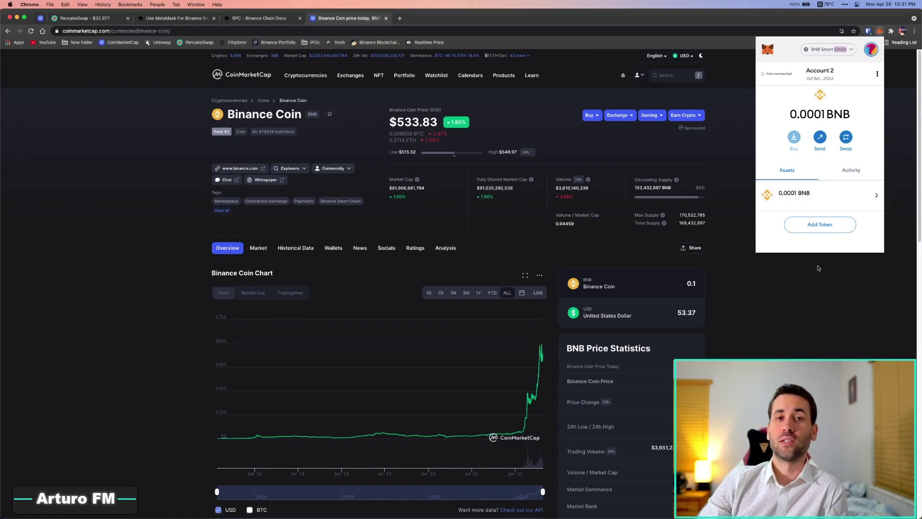
Close the MetaMask popup and switch back to the PancakeSwap exchange tab
click(817, 294)
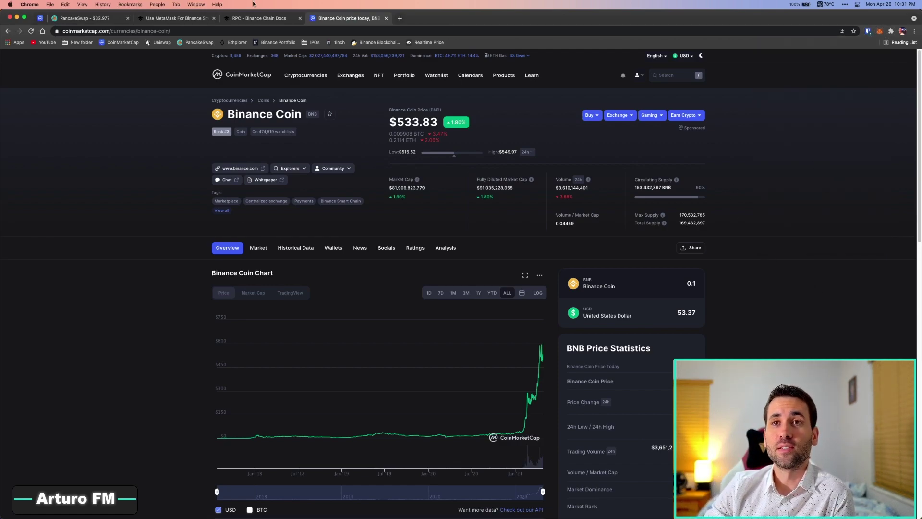
click(86, 18)
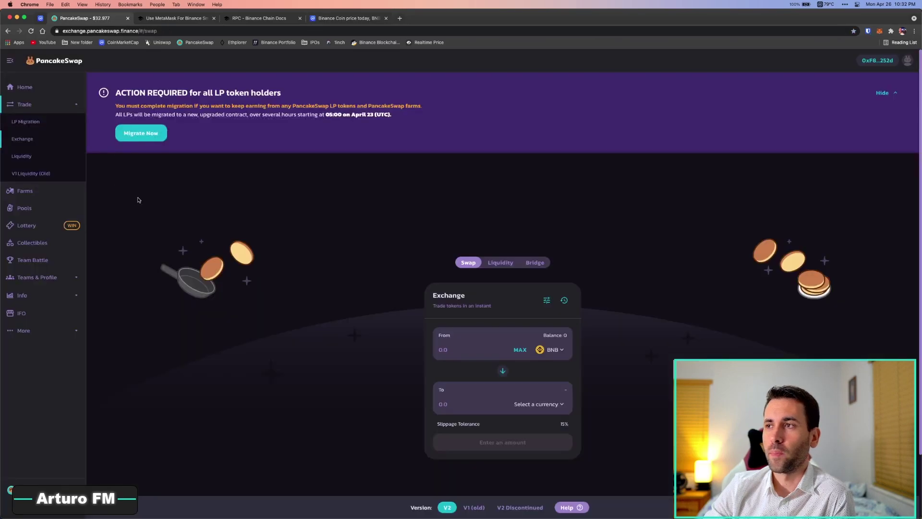
Log the connected wallet out of PancakeSwap
click(883, 60)
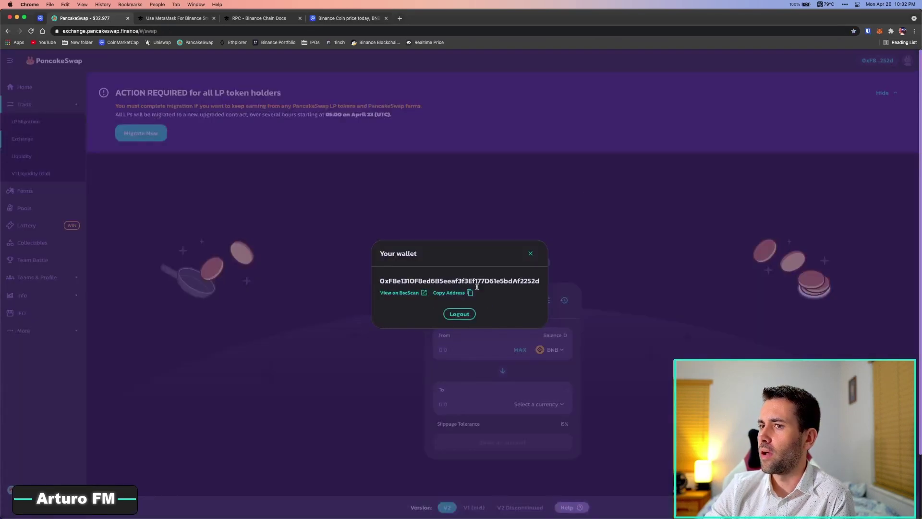
click(452, 314)
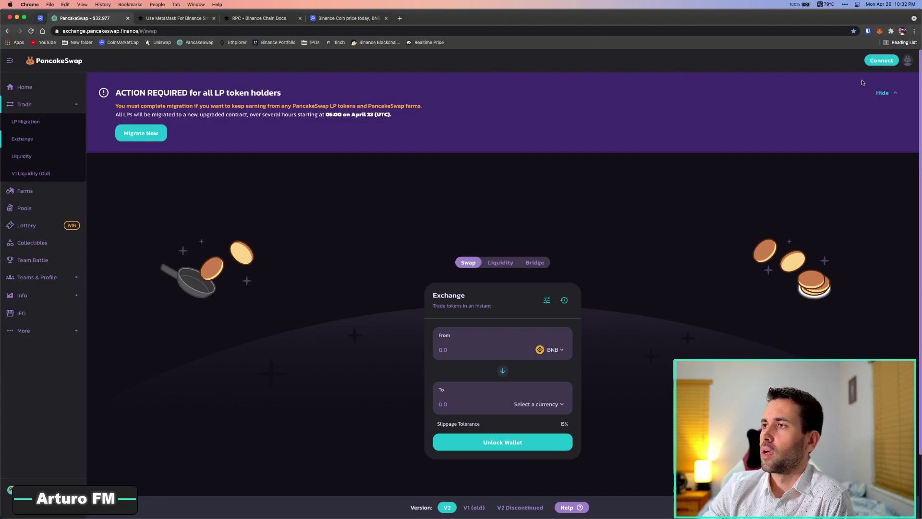
click(881, 61)
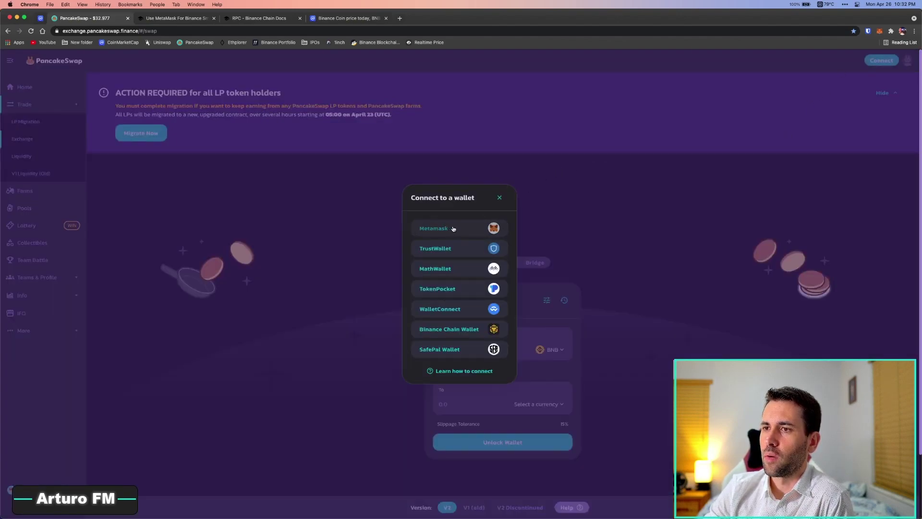
click(500, 197)
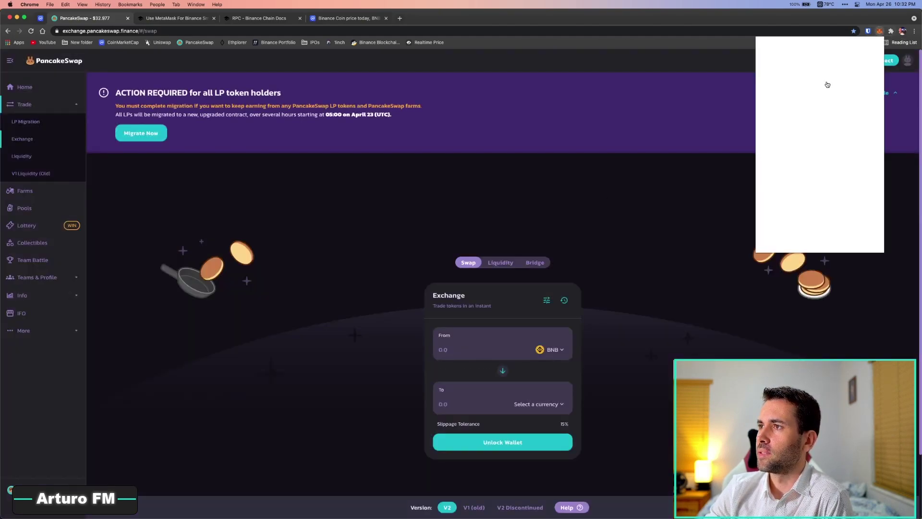
Switch MetaMask to Ethereum Mainnet and reconnect it, getting an Unsupported Chain Id error
click(822, 51)
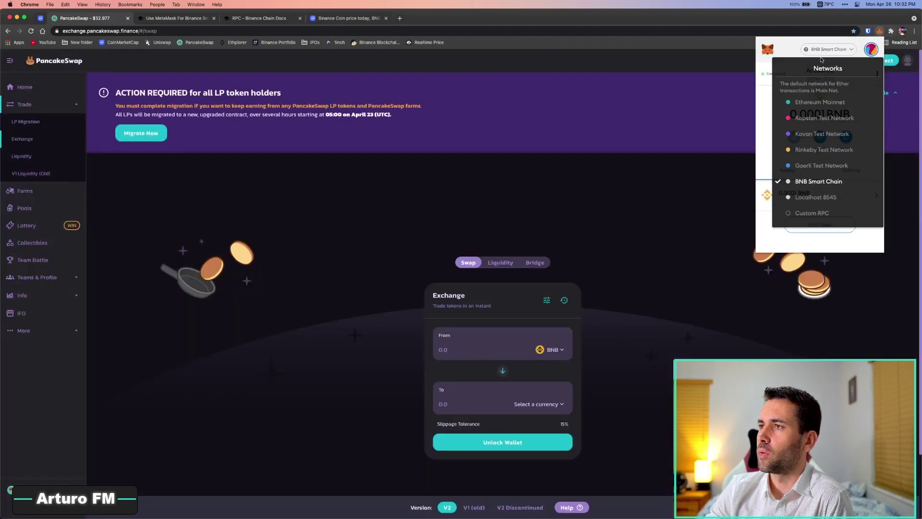
click(810, 102)
click(879, 31)
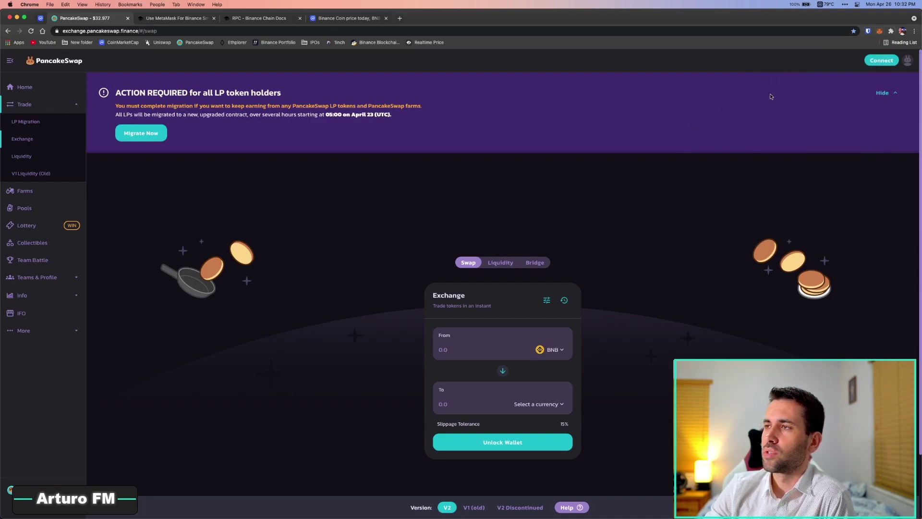
click(881, 60)
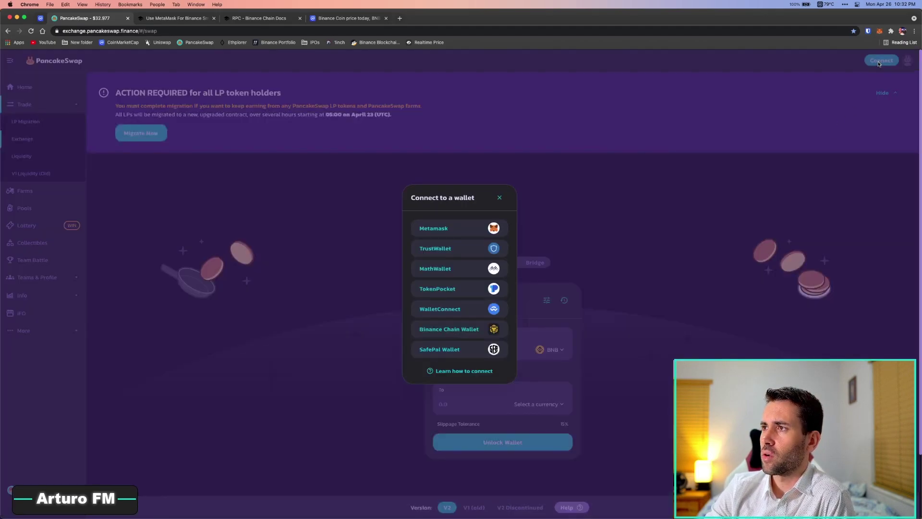
click(446, 229)
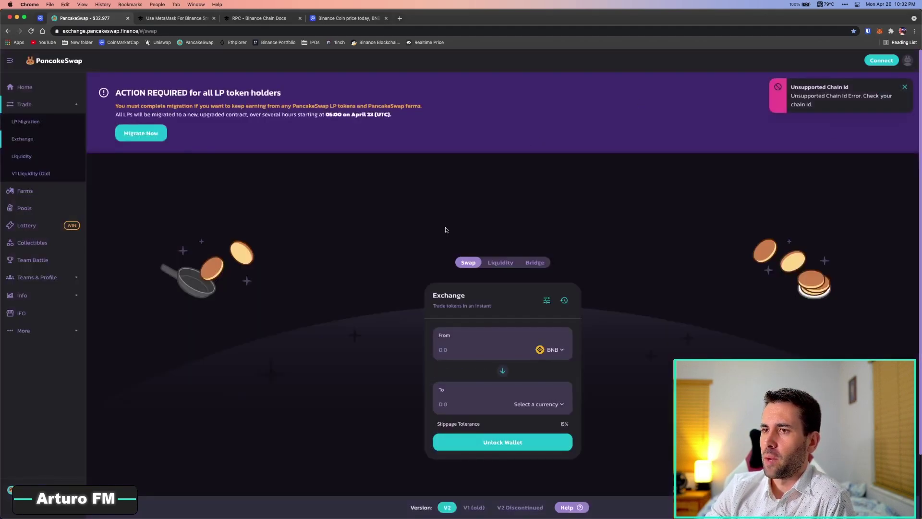
drag(791, 87, 840, 107)
click(838, 94)
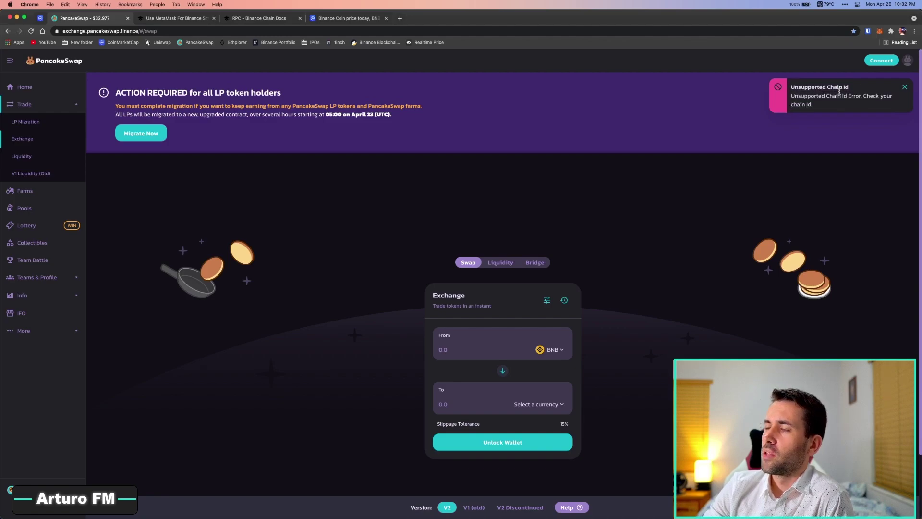
Switch MetaMask's network back to BNB Smart Chain so PancakeSwap shows the 0.0001 BNB balance
click(879, 31)
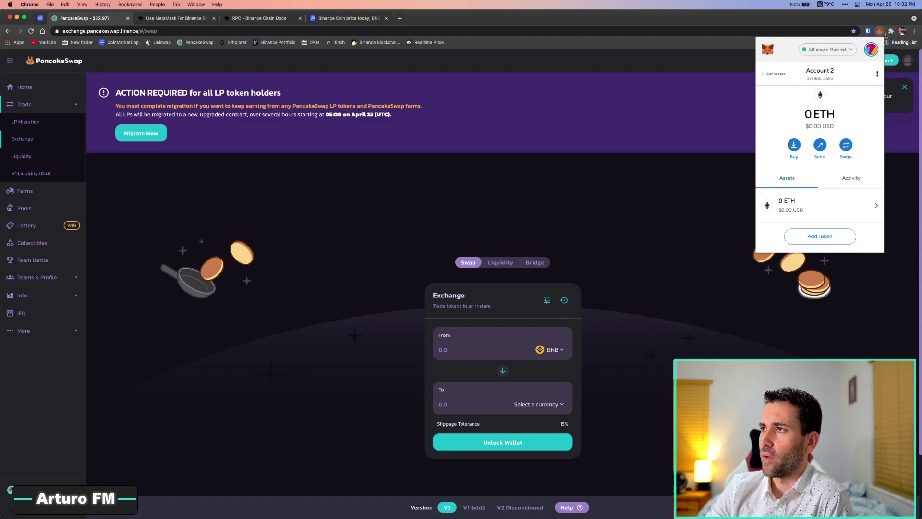
click(839, 50)
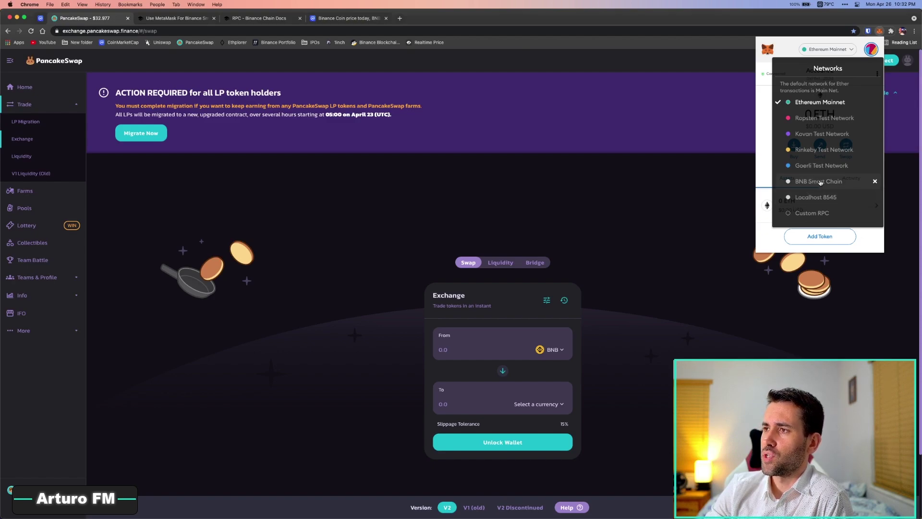
click(815, 182)
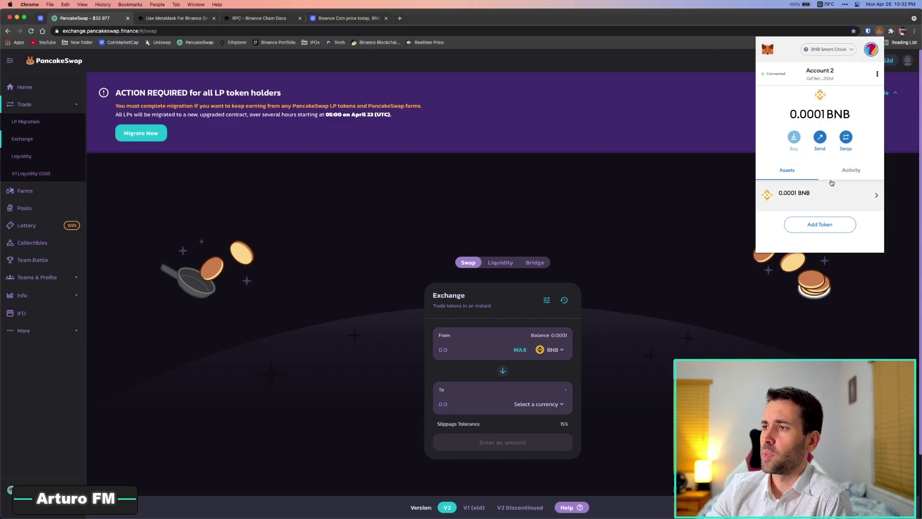
click(697, 206)
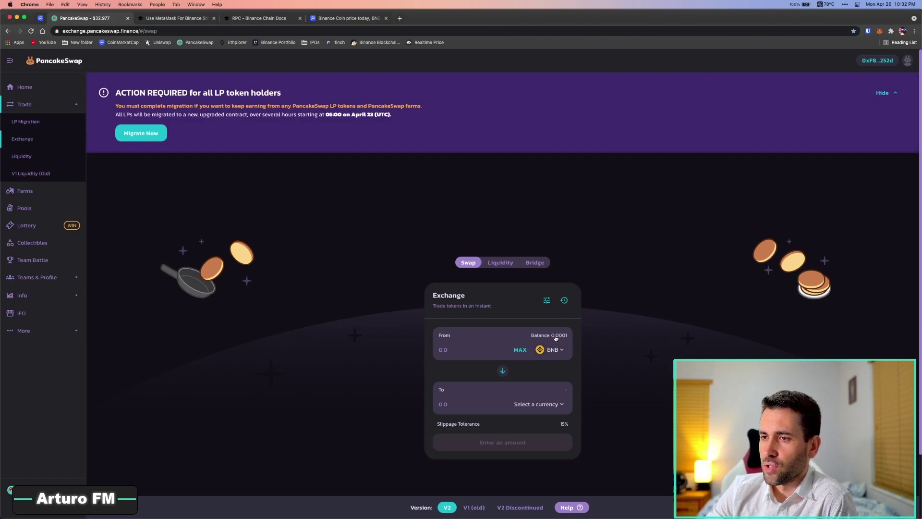
drag(568, 338, 551, 338)
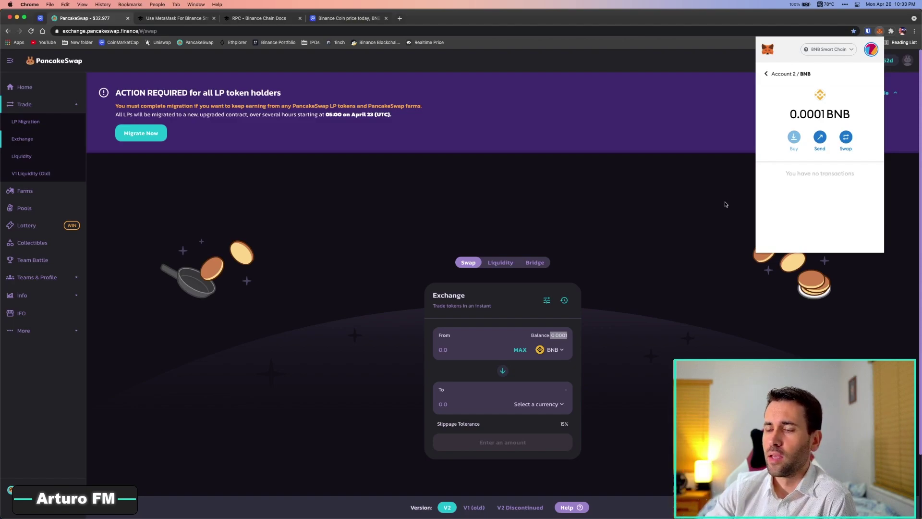
click(688, 243)
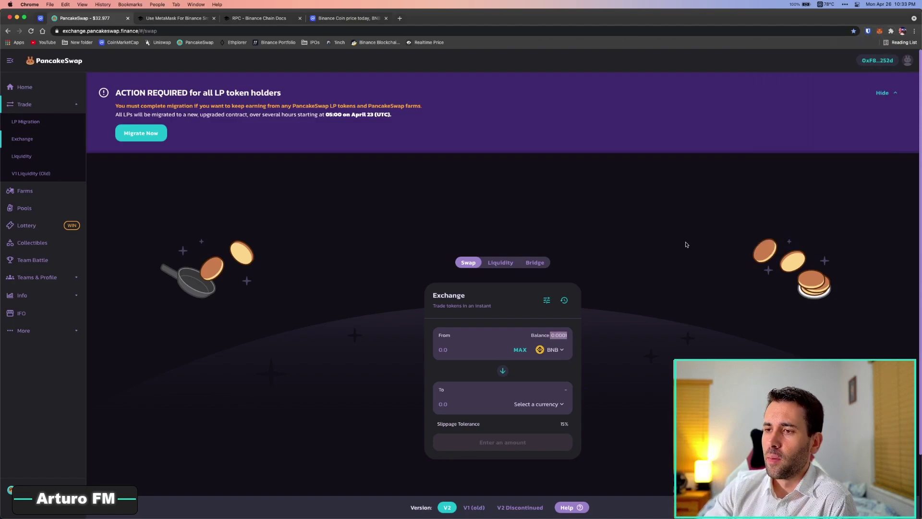
Switch to the V1 exchange and connect MetaMask, so the swap form shows 0.138007 BNB
click(481, 508)
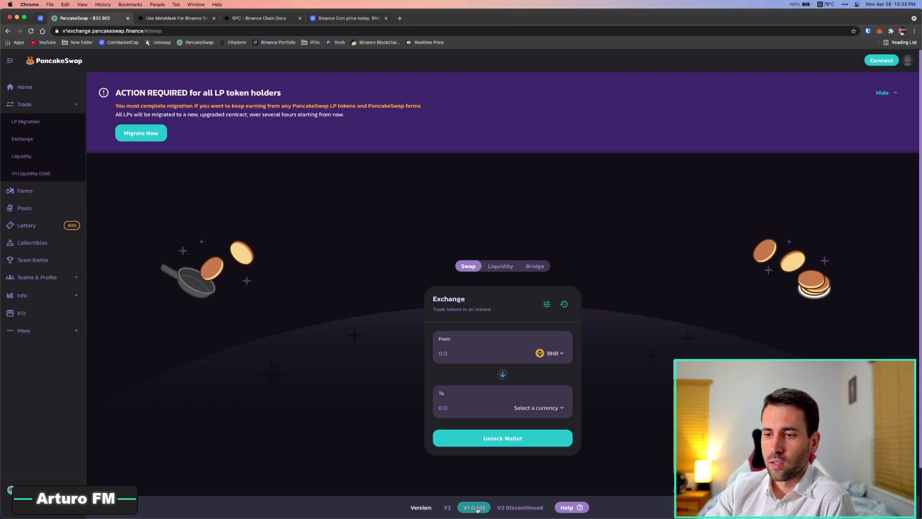
click(491, 351)
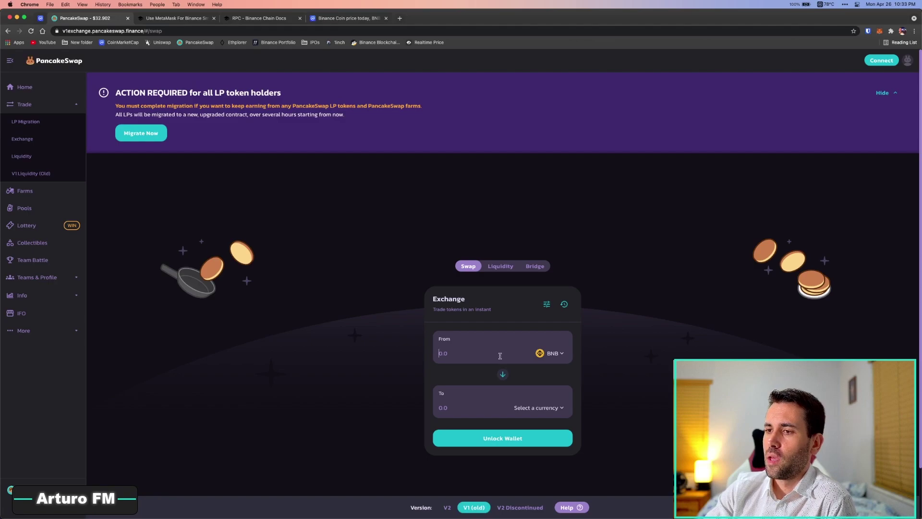
click(877, 60)
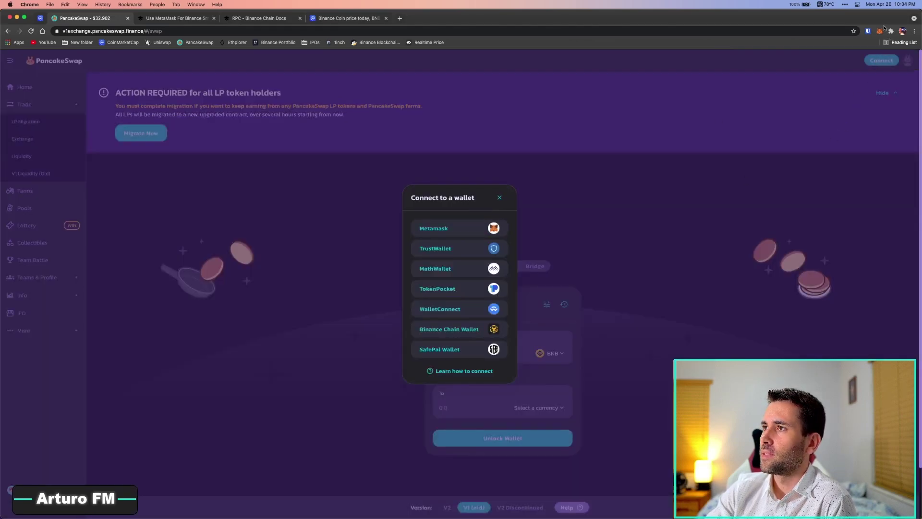
click(437, 233)
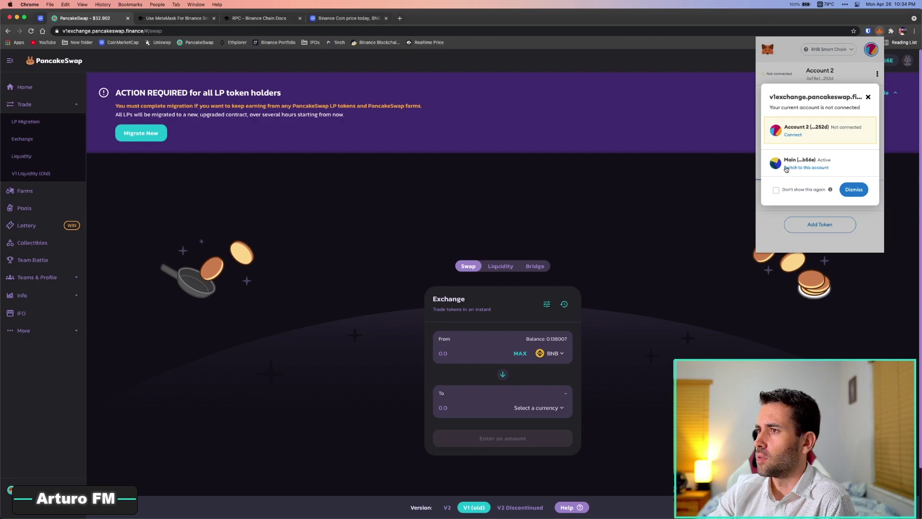
click(854, 189)
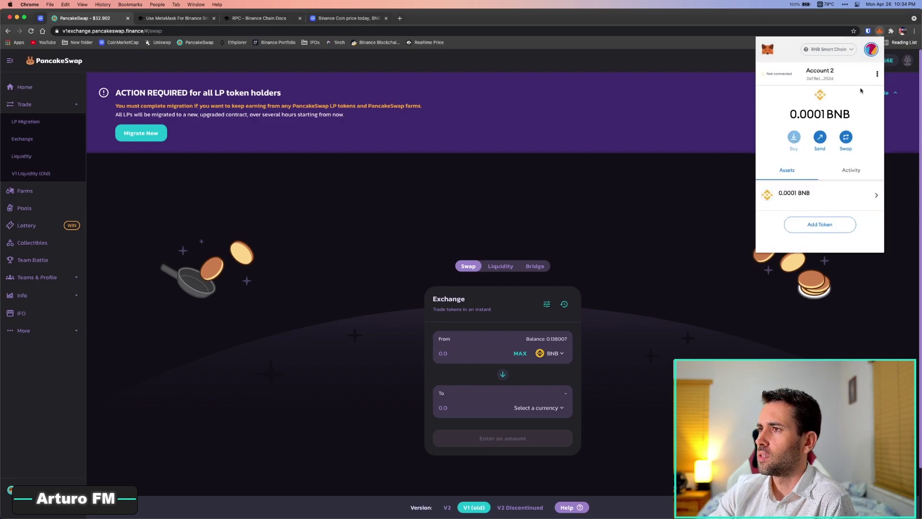
click(654, 229)
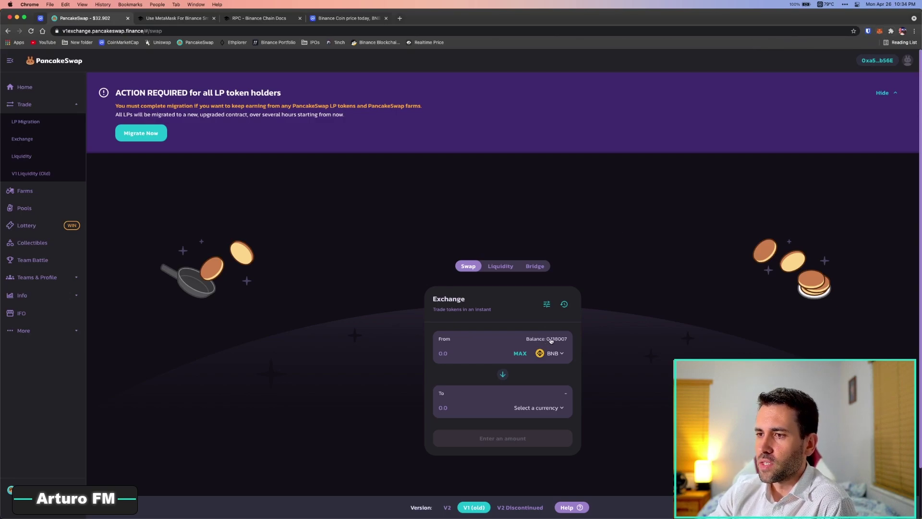
Choose ADA as the token to sell
click(463, 351)
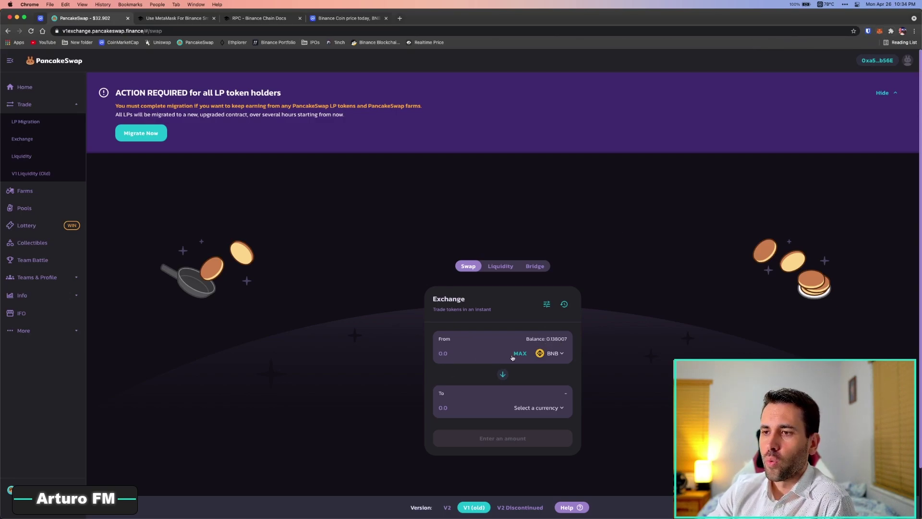
click(558, 356)
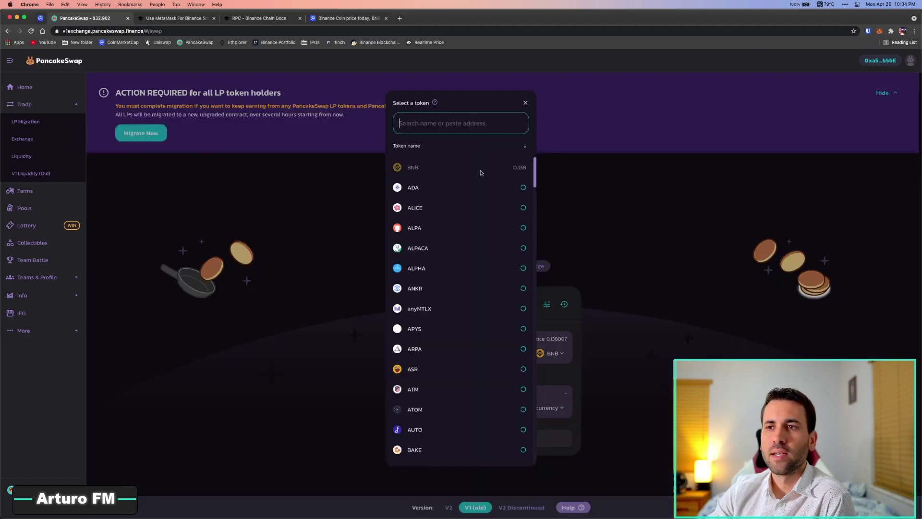
click(417, 189)
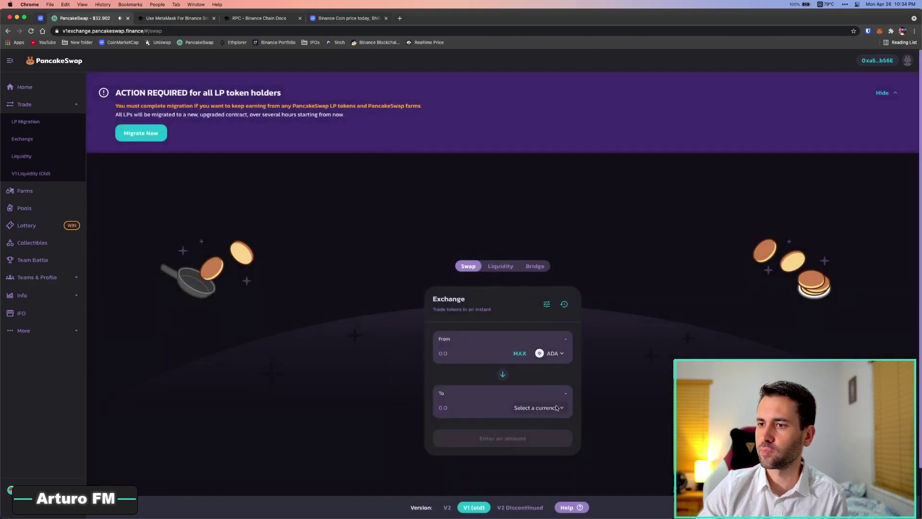
Pick SAFEMOON as the token to receive, accept its trading notice, and check the wallet balance
click(540, 407)
text(safemmon)
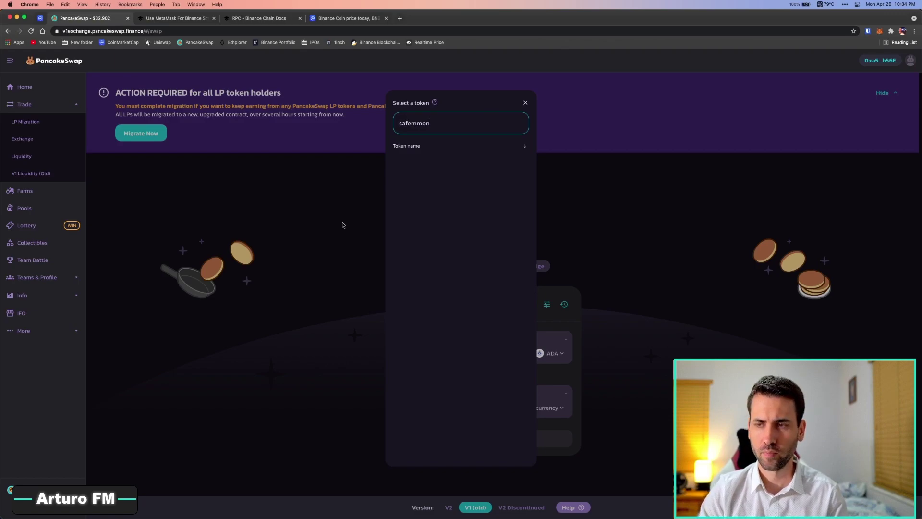
key(BackSpace)
key(BackSpace)
key(BackSpace)
key(BackSpace)
key(BackSpace)
key(BackSpace)
key(BackSpace)
key(BackSpace)
text(safemoo)
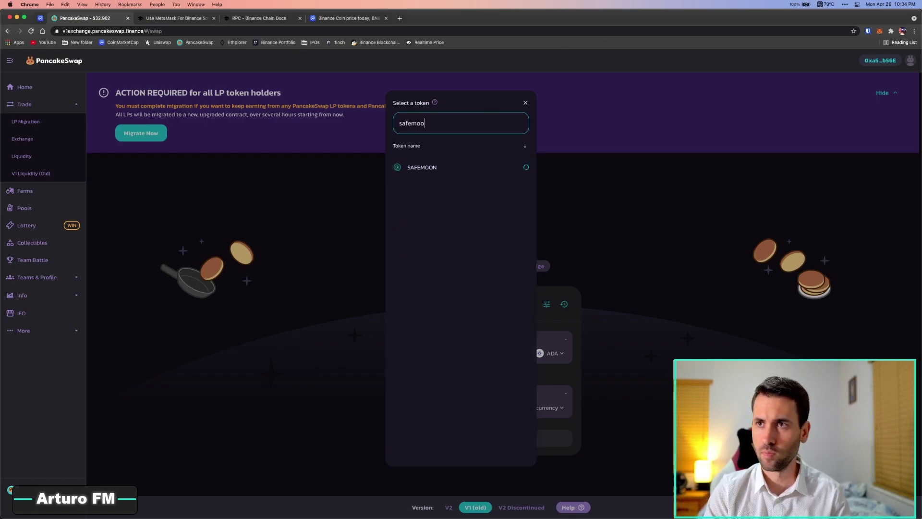
click(423, 167)
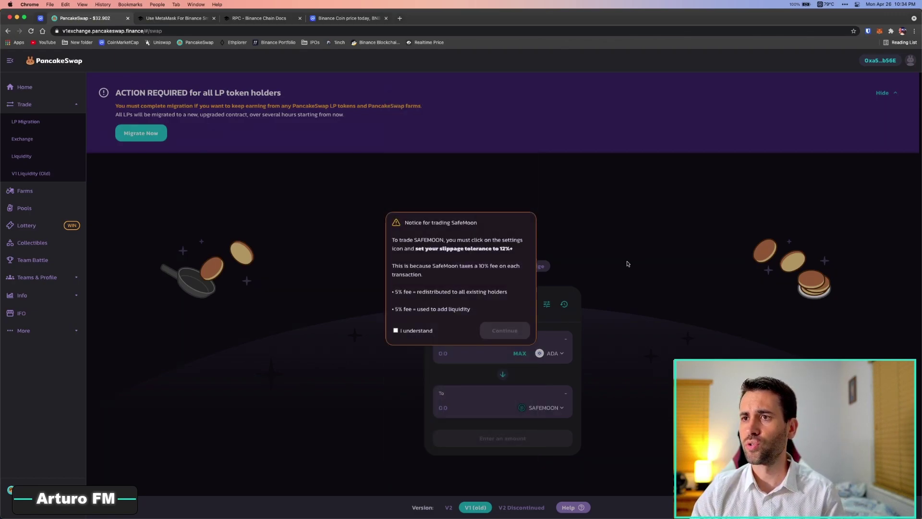
click(396, 330)
click(504, 331)
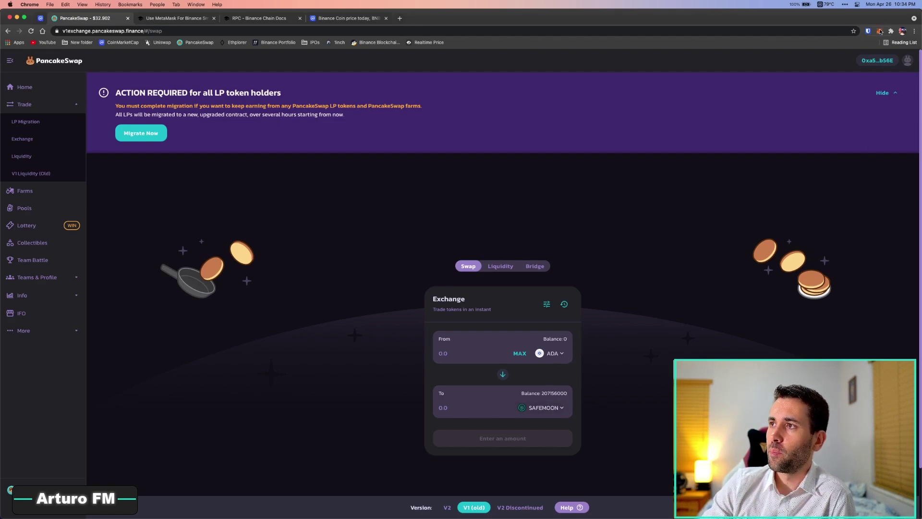
key(alt+shift+m)
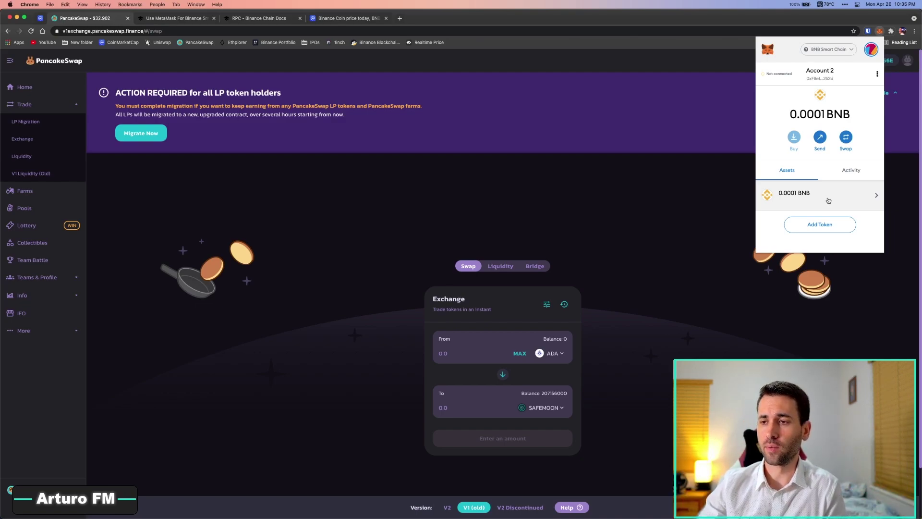
Select USDC as the token to sell and enter an amount of 1
click(654, 305)
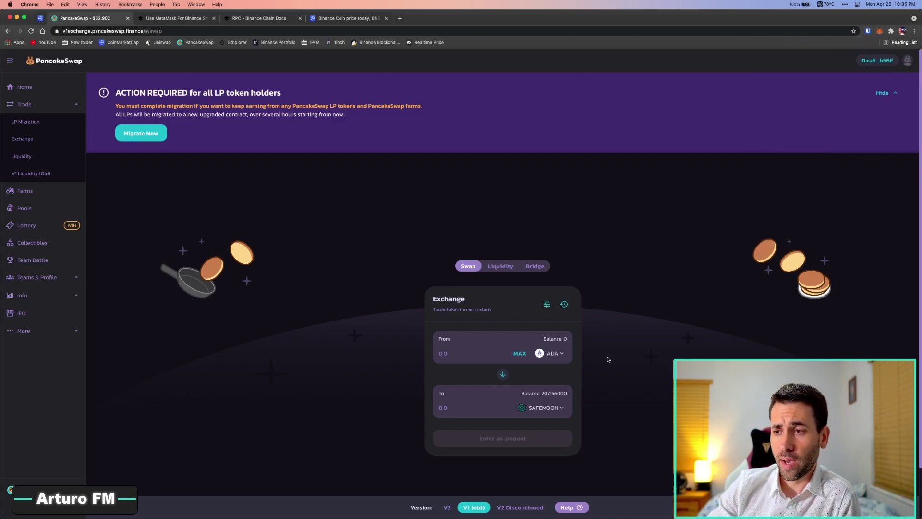
click(548, 357)
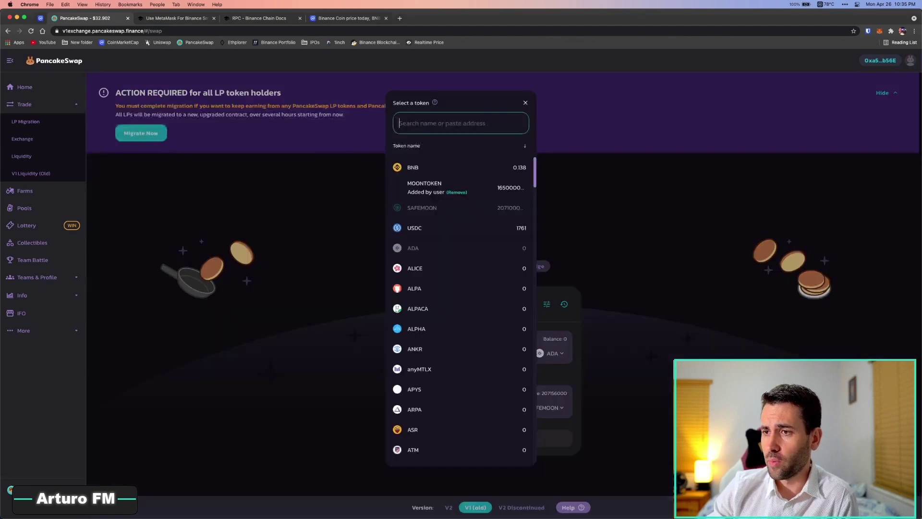
text(usdc)
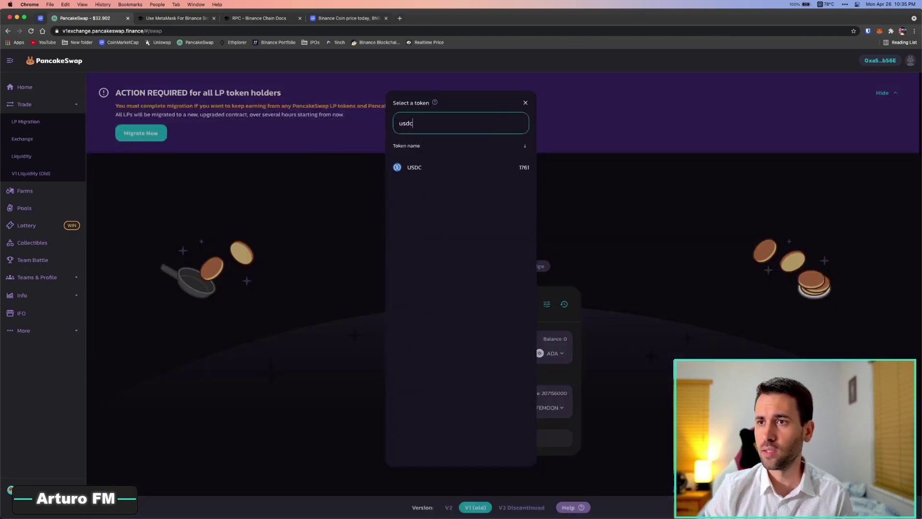
click(410, 168)
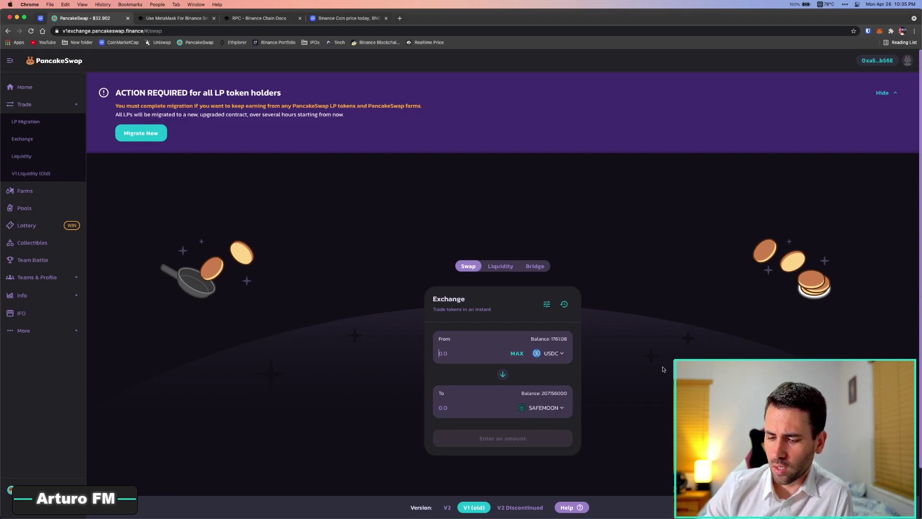
text(1)
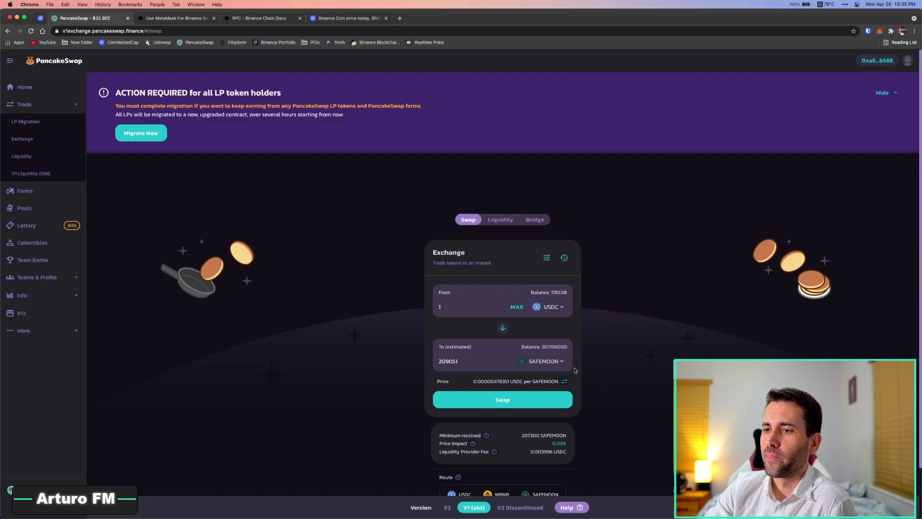
Preview the 1 USDC to about 209051 SAFEMOON swap without confirming, then open swap settings
click(510, 400)
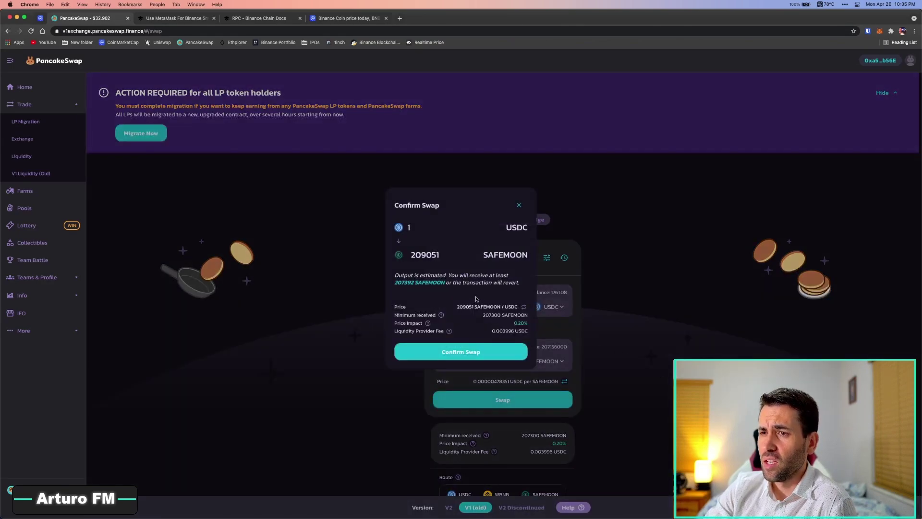
click(519, 206)
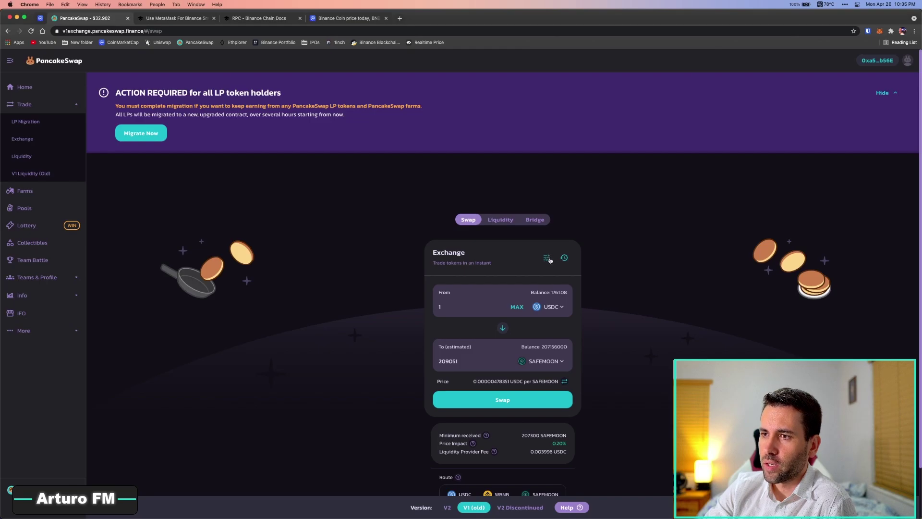
click(547, 260)
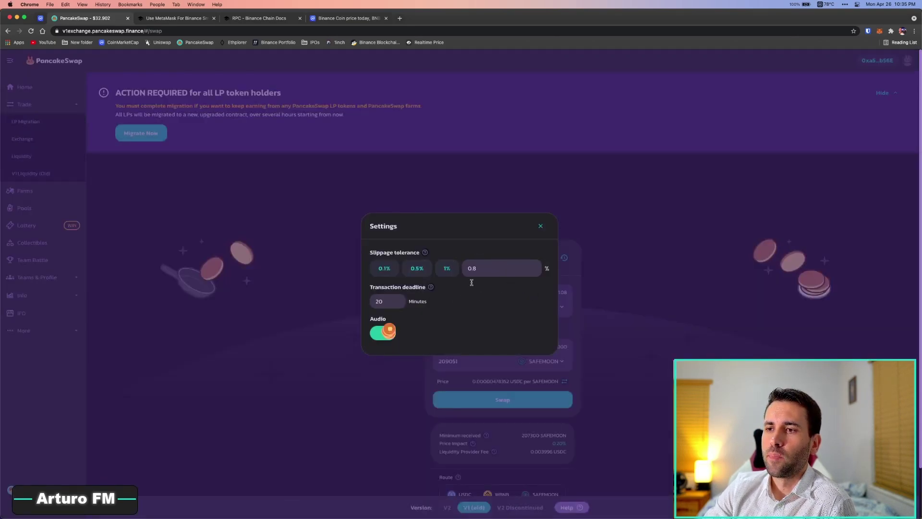
Change slippage tolerance from 0.8% to 11% and review the swap again
drag(371, 253, 419, 253)
click(416, 252)
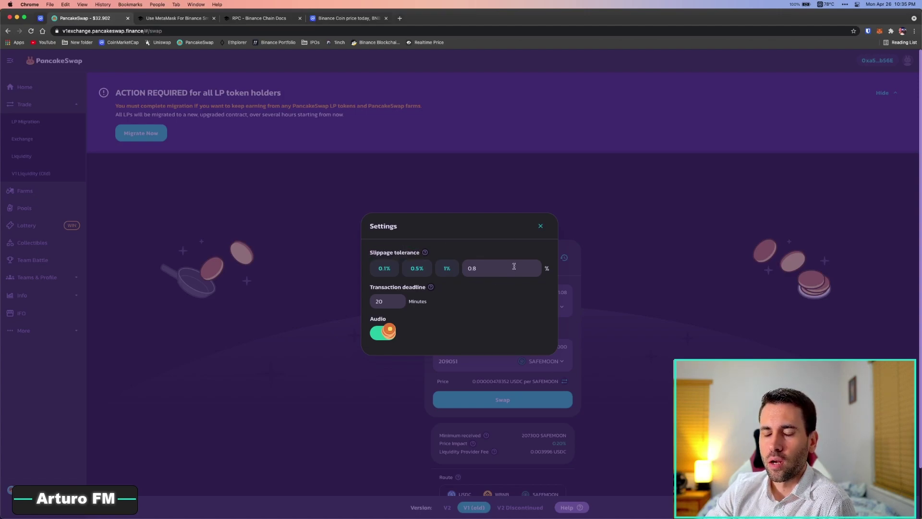
double_click(500, 267)
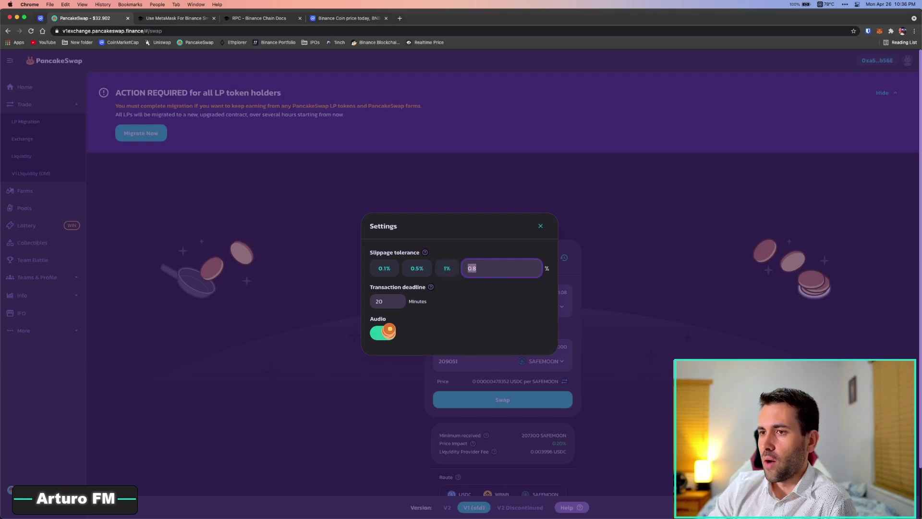
text(11)
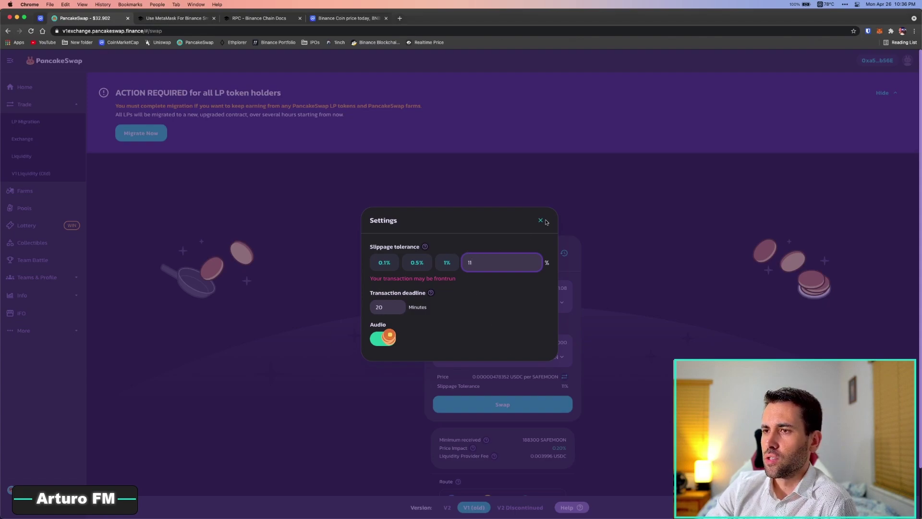
click(540, 221)
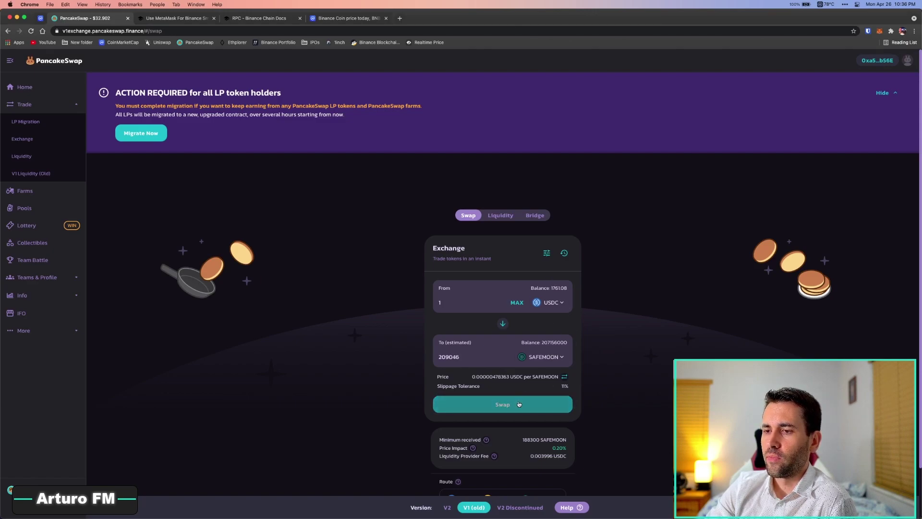
click(517, 405)
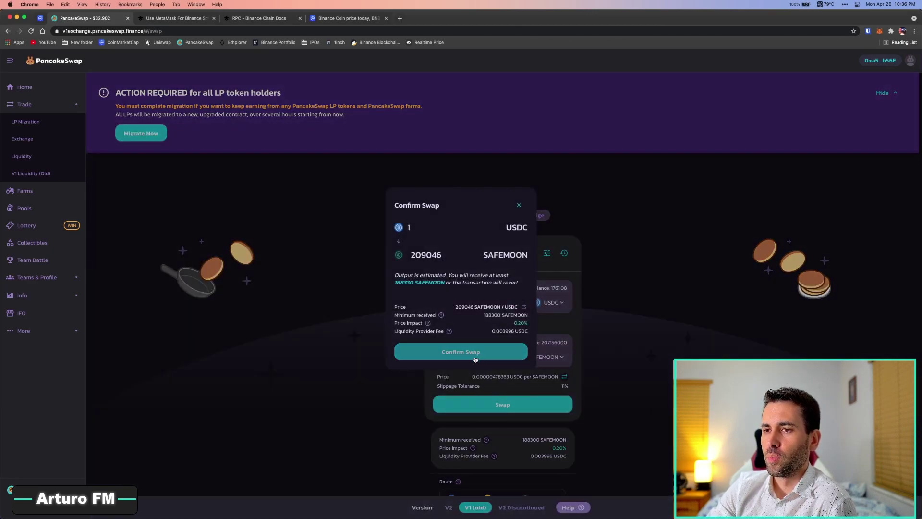
Confirm the 1 USDC for 209046 SAFEMOON swap and approve it in MetaMask at 0.002693 gas
click(461, 352)
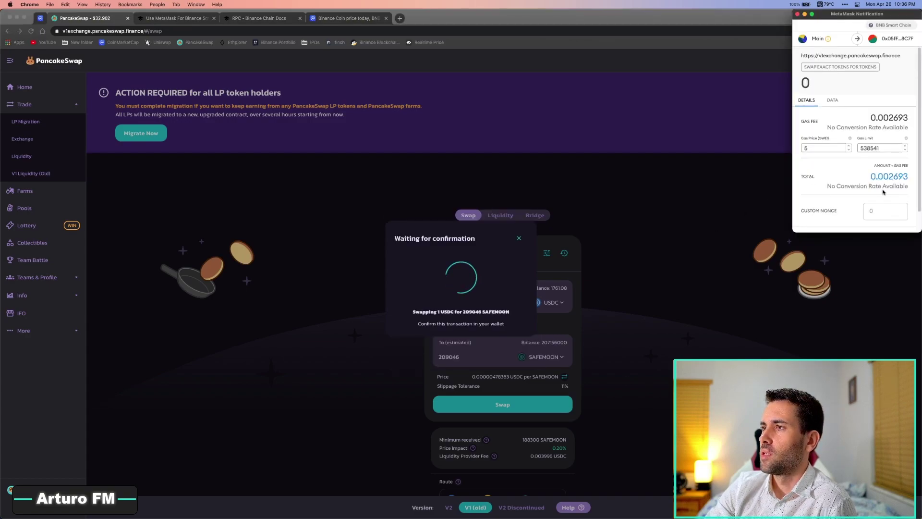
scroll(885, 202, down, 2)
scroll(879, 92, up, 1)
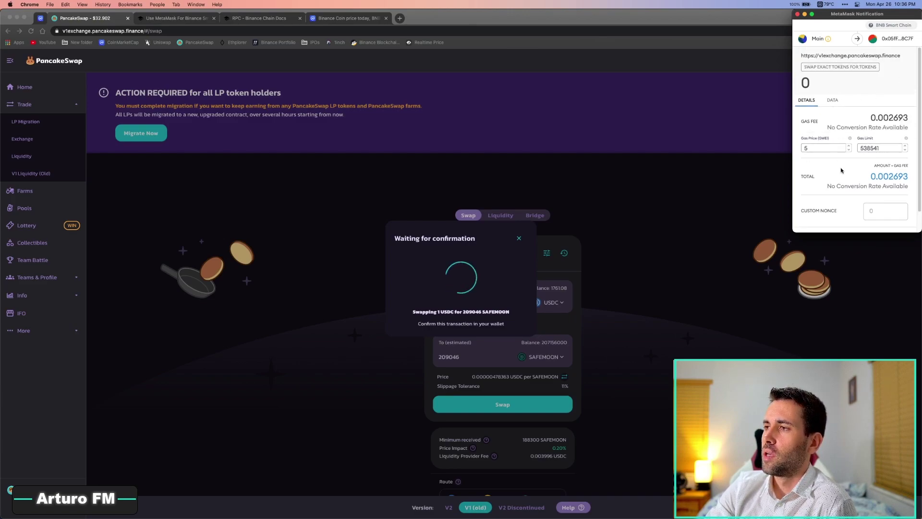
scroll(840, 176, down, 1)
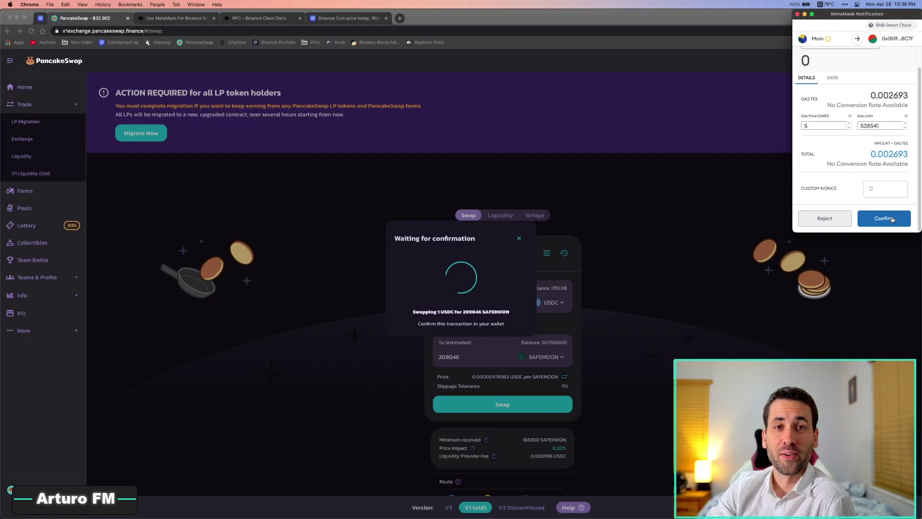
click(892, 219)
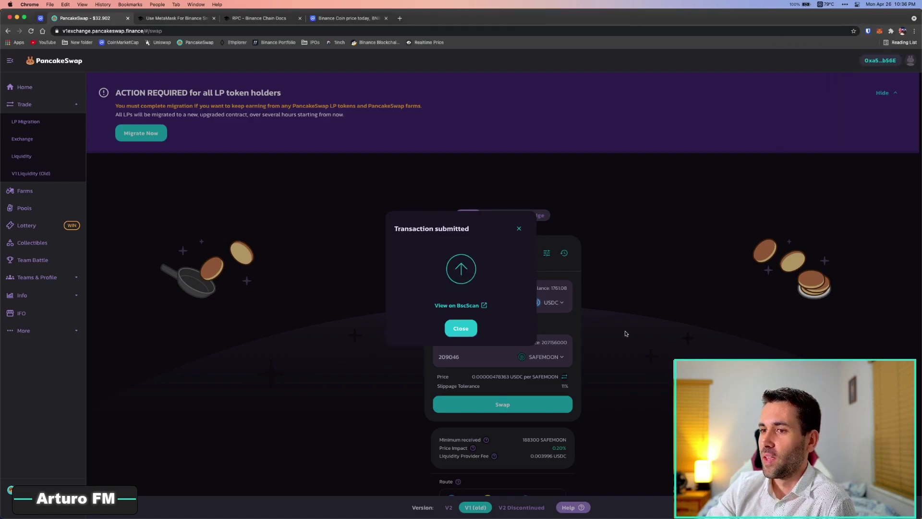
Open the swap's BscScan transaction page in a new tab and switch to it
right_click(458, 307)
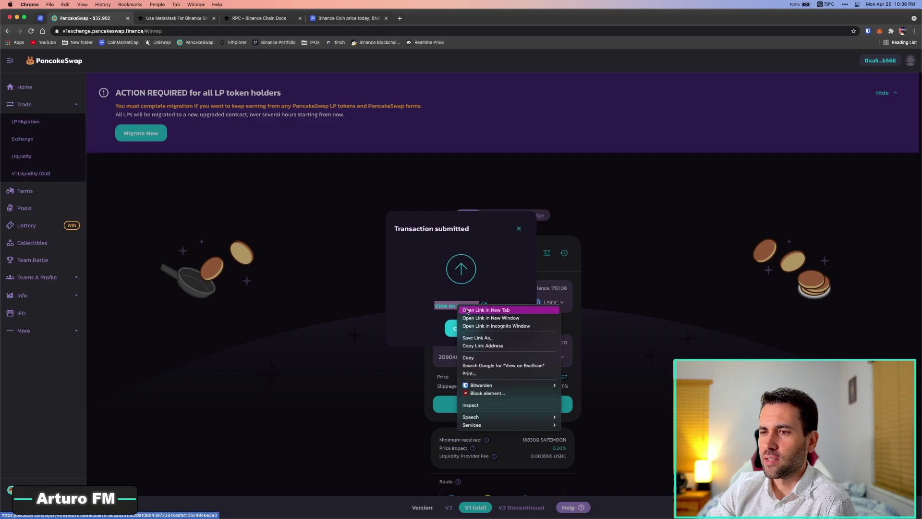
click(469, 311)
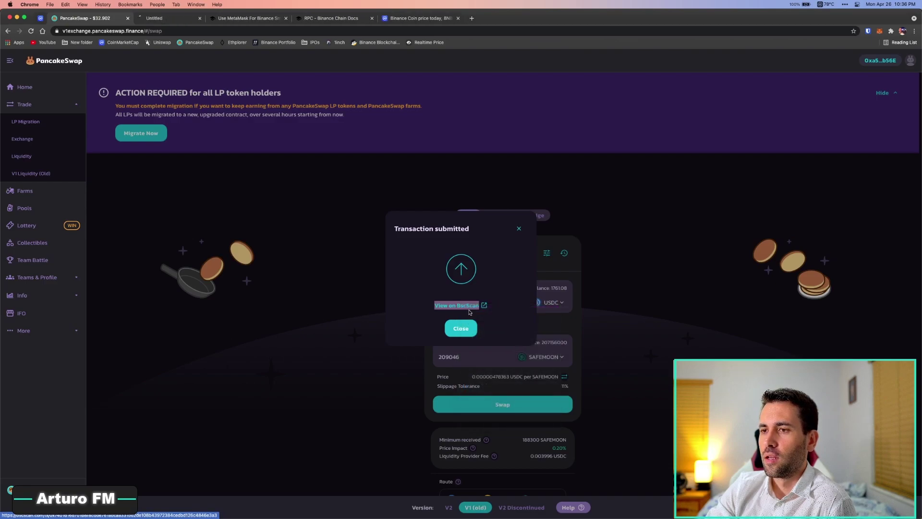
click(160, 20)
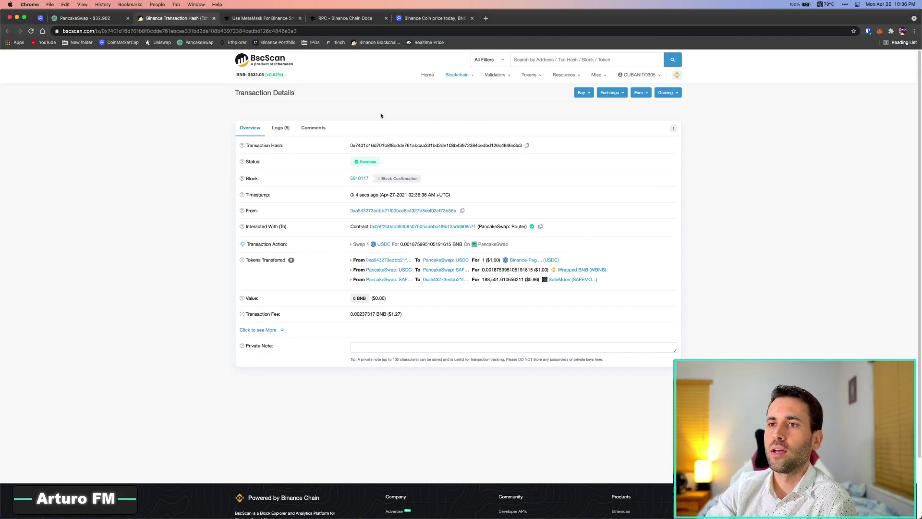
Confirm the BscScan transaction shows Success, then return to the PancakeSwap tab
mouse_move(365, 162)
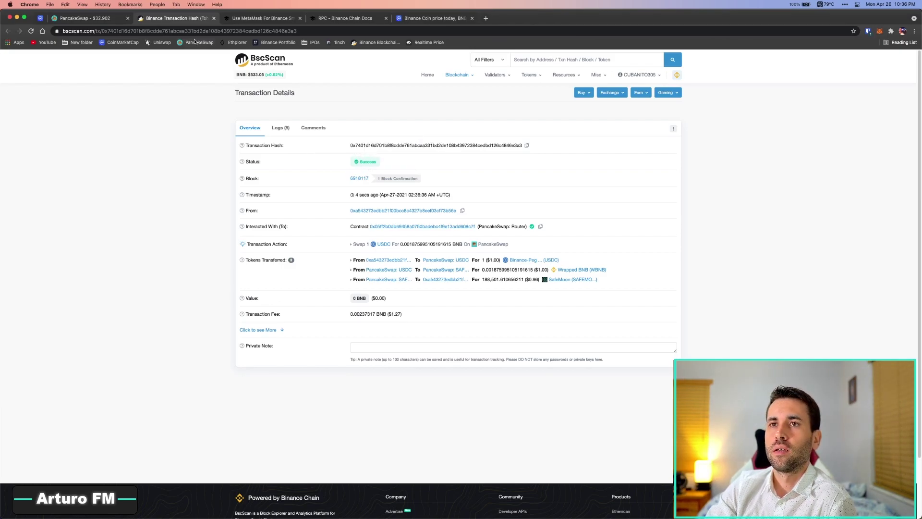
click(96, 19)
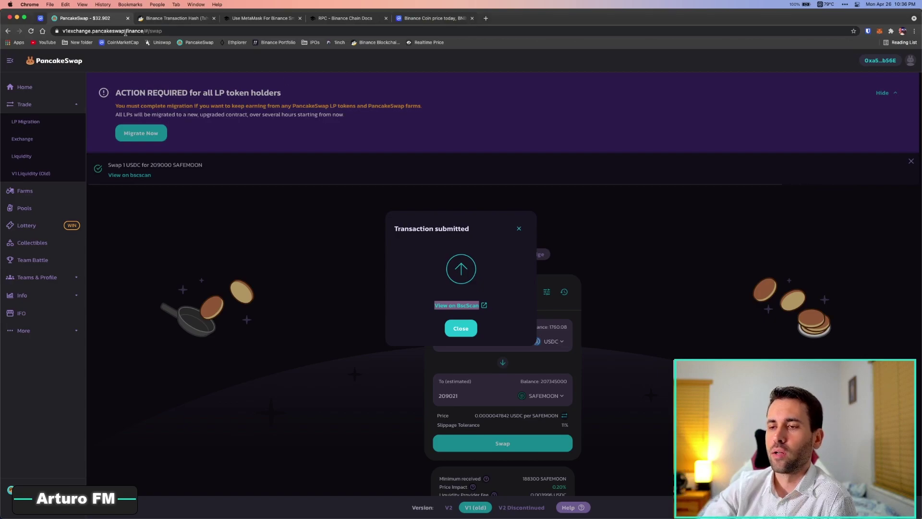
Close the Transaction submitted dialog and select the site name in the address bar
click(454, 331)
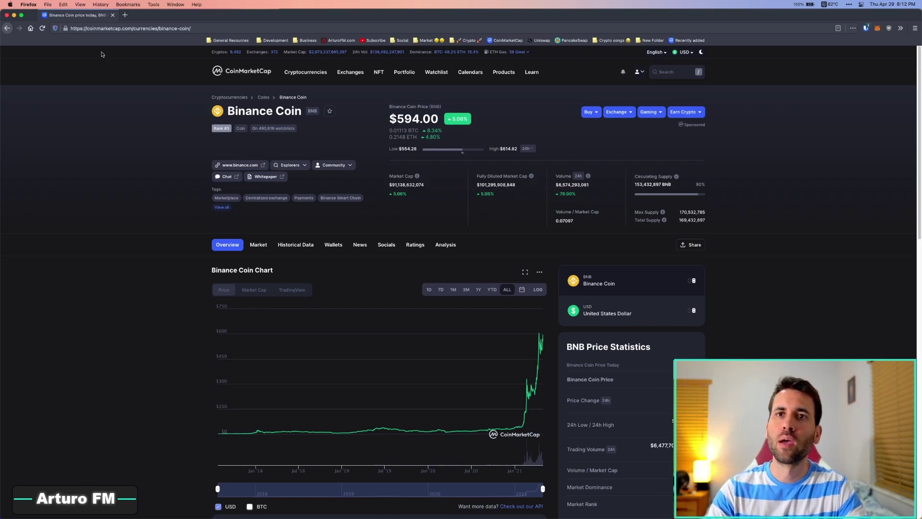
double_click(100, 28)
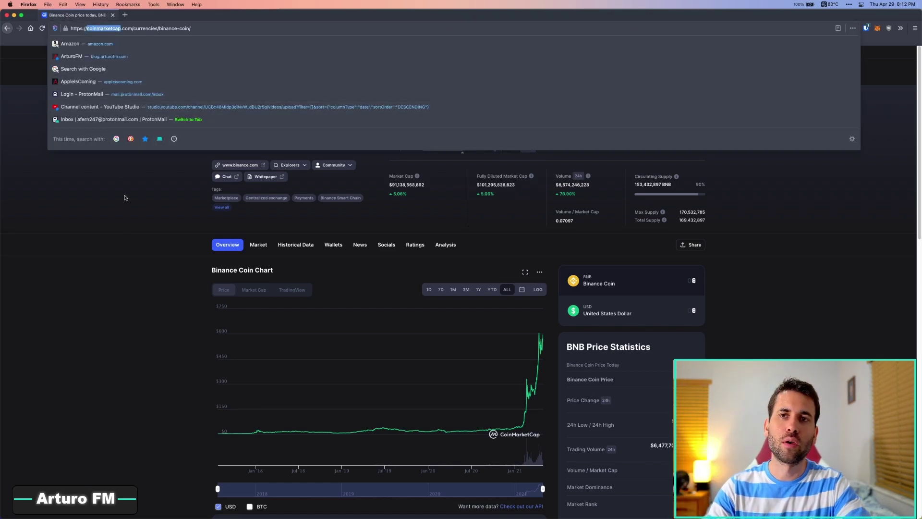
Search 'bnb', open the Binance Coin page, and display its Markets section with Spot pairs
click(124, 197)
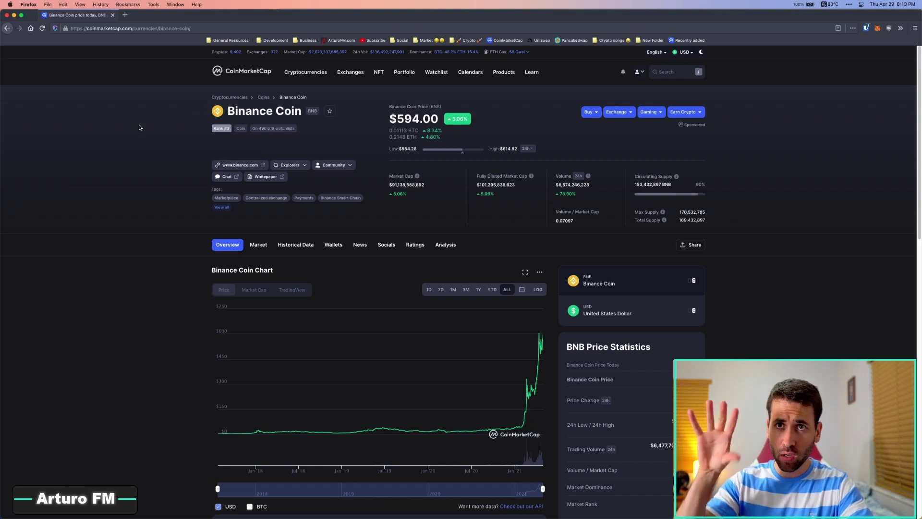
click(675, 78)
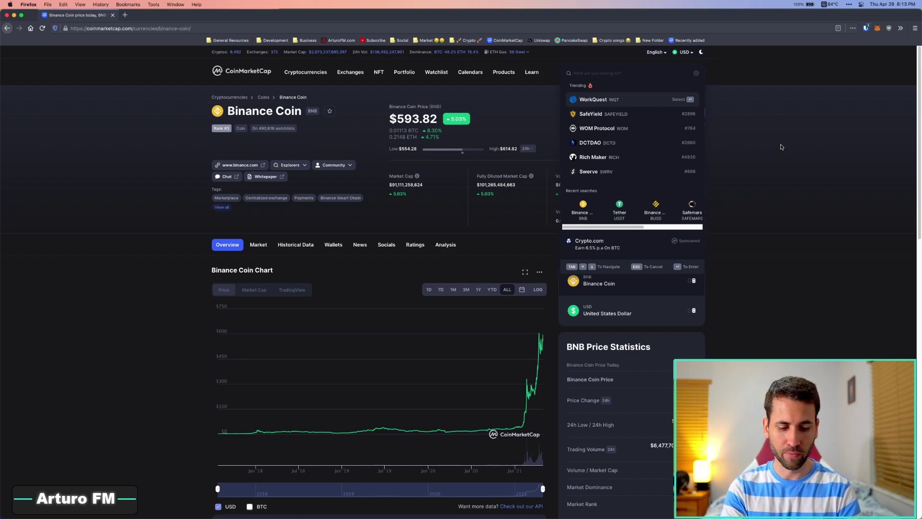
text(bnb)
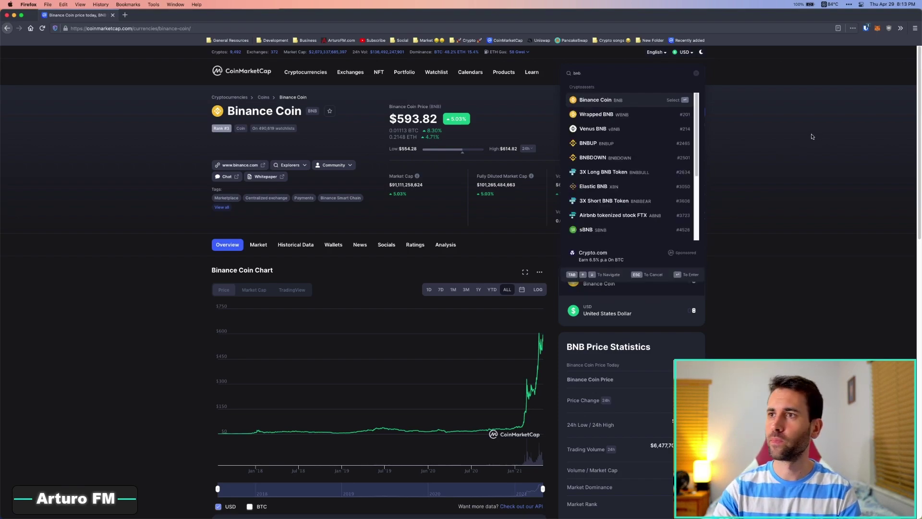
click(626, 99)
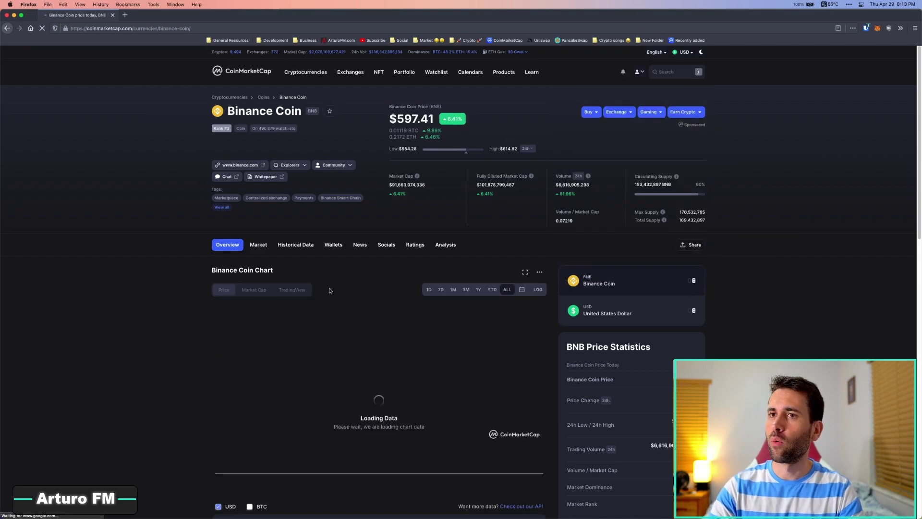
scroll(370, 350, down, 2)
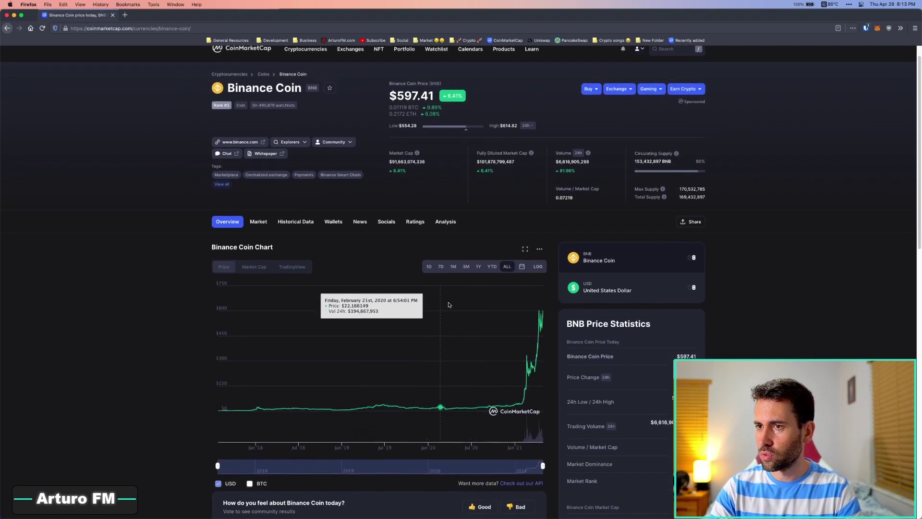
click(258, 222)
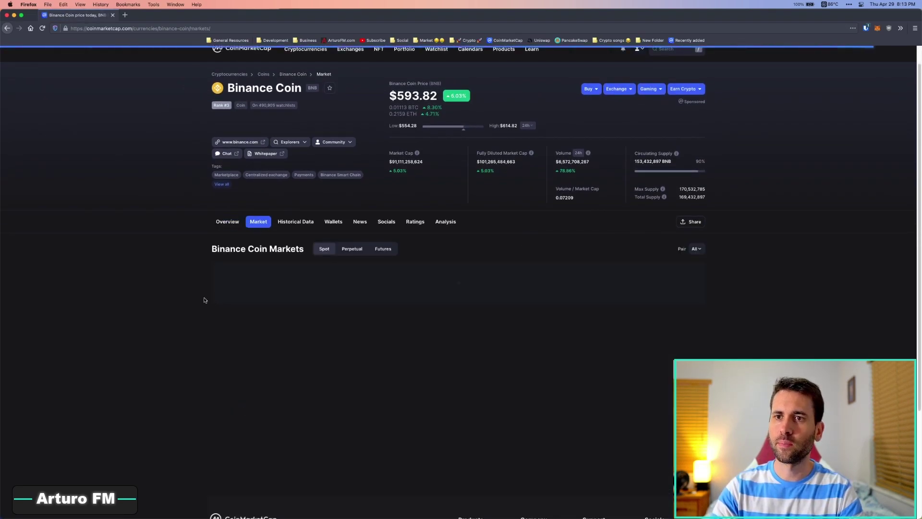
Load more Binance Coin Spot market rows beyond the first 100 at the table's bottom, then return up the list
scroll(177, 300, down, 5)
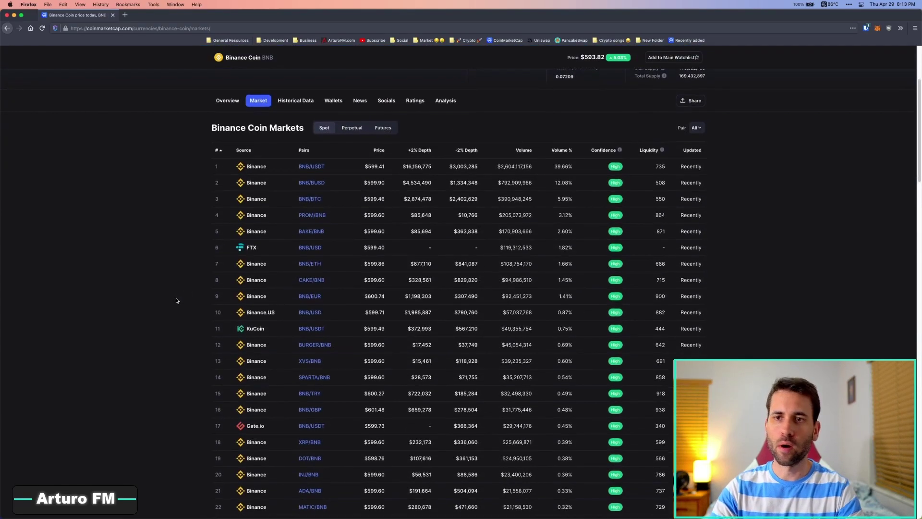
scroll(476, 297, down, 1)
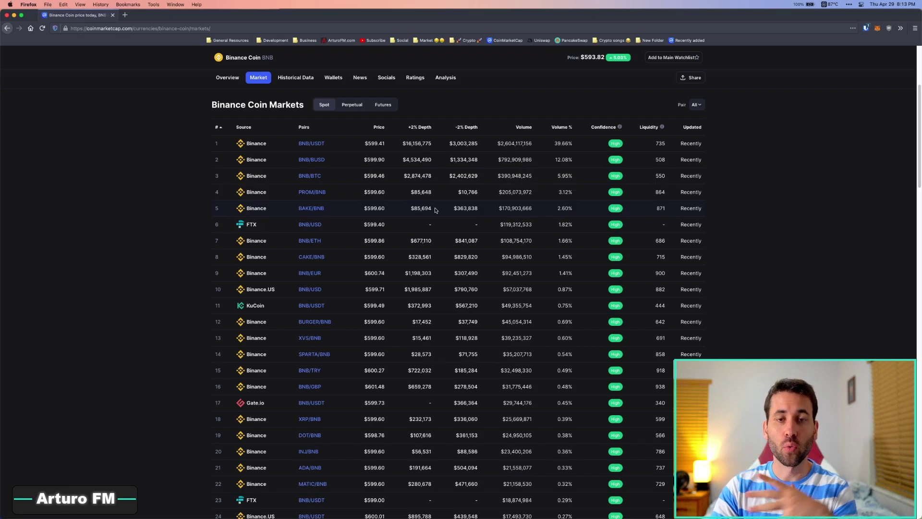
scroll(290, 201, down, 3)
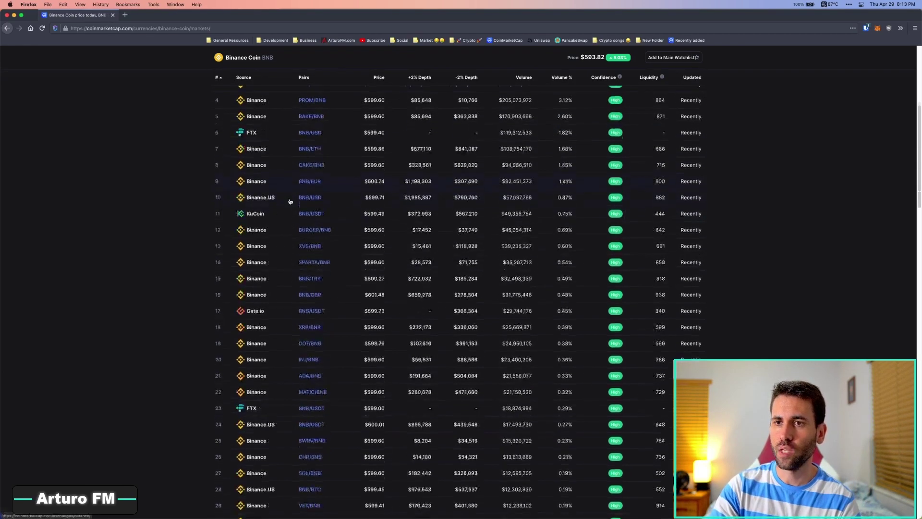
scroll(280, 218, down, 1)
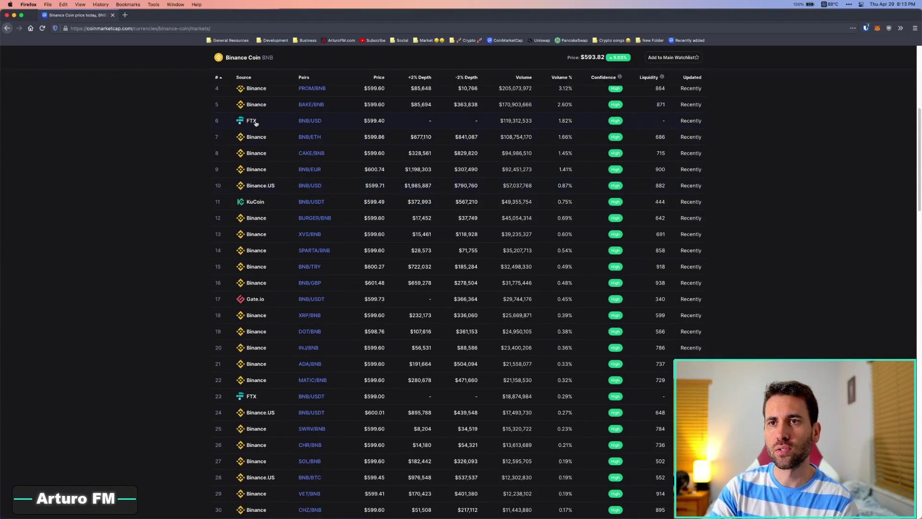
scroll(259, 192, down, 1)
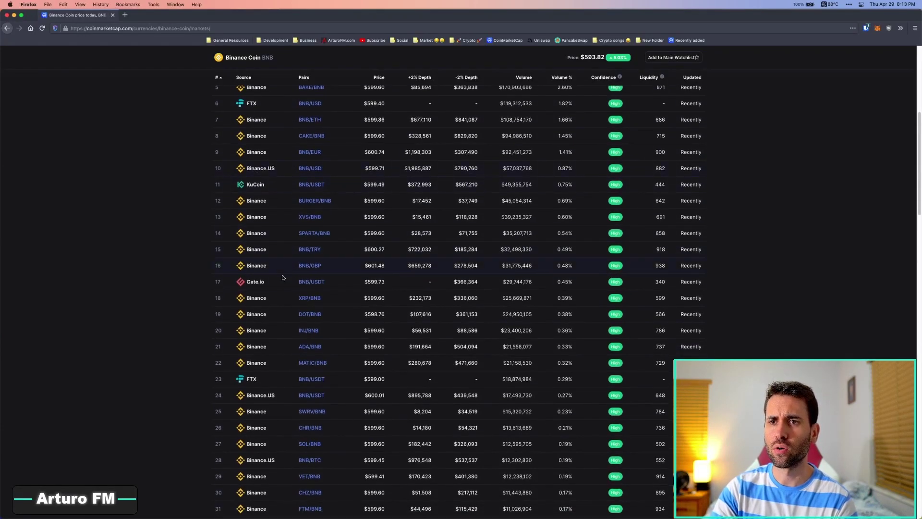
scroll(281, 277, down, 5)
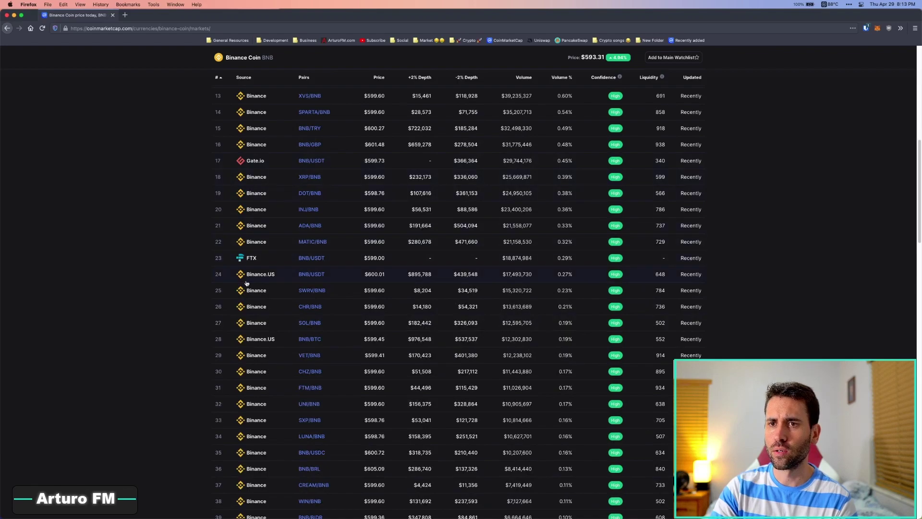
scroll(246, 284, down, 20)
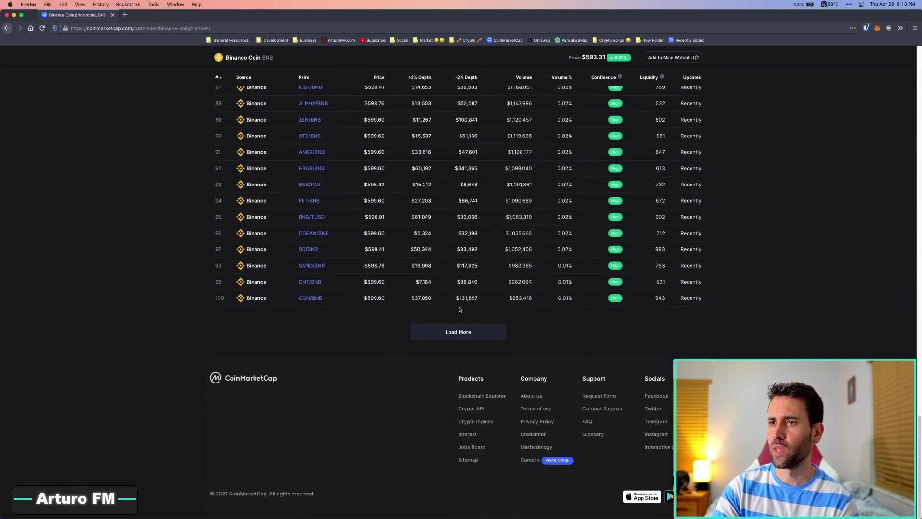
click(456, 332)
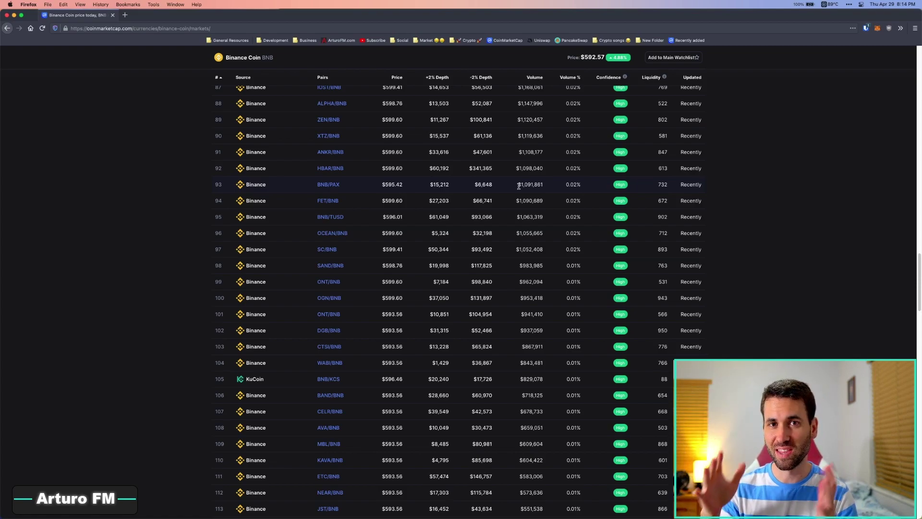
scroll(499, 164, up, 20)
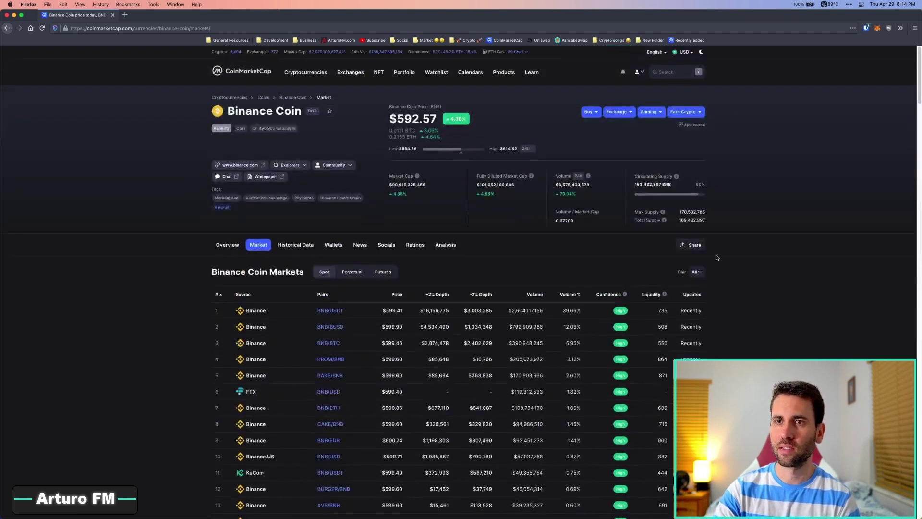